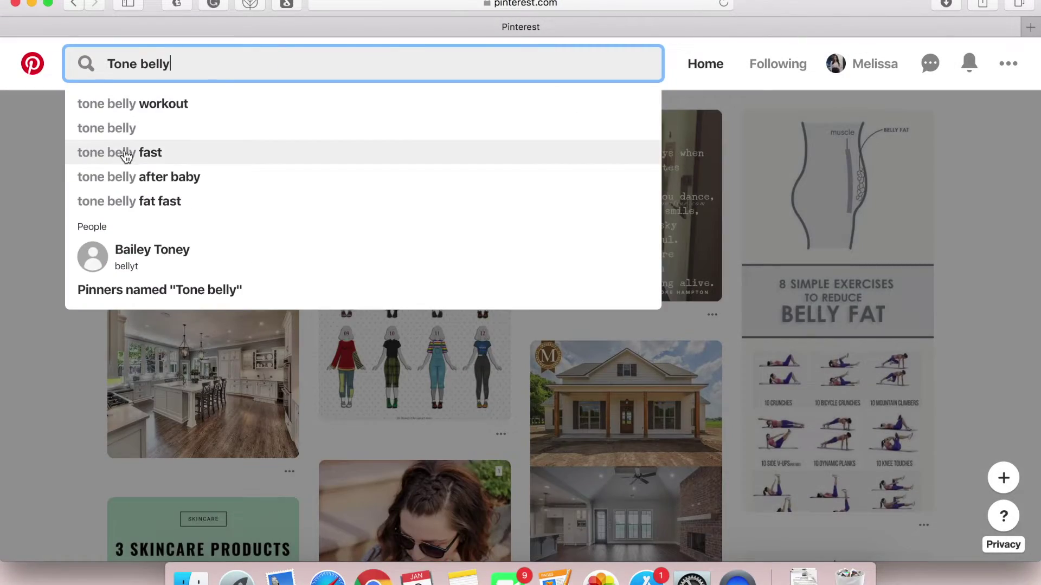
- Search Pinterest for 'tone belly fast' ideas and browse the results
click(127, 154)
scroll(436, 332, down, 10)
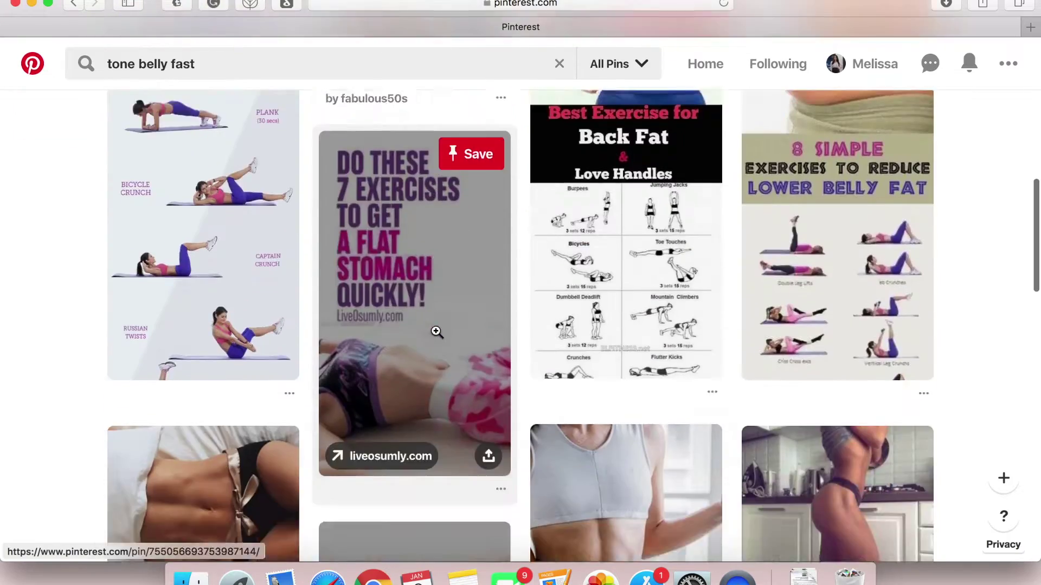
scroll(436, 332, down, 15)
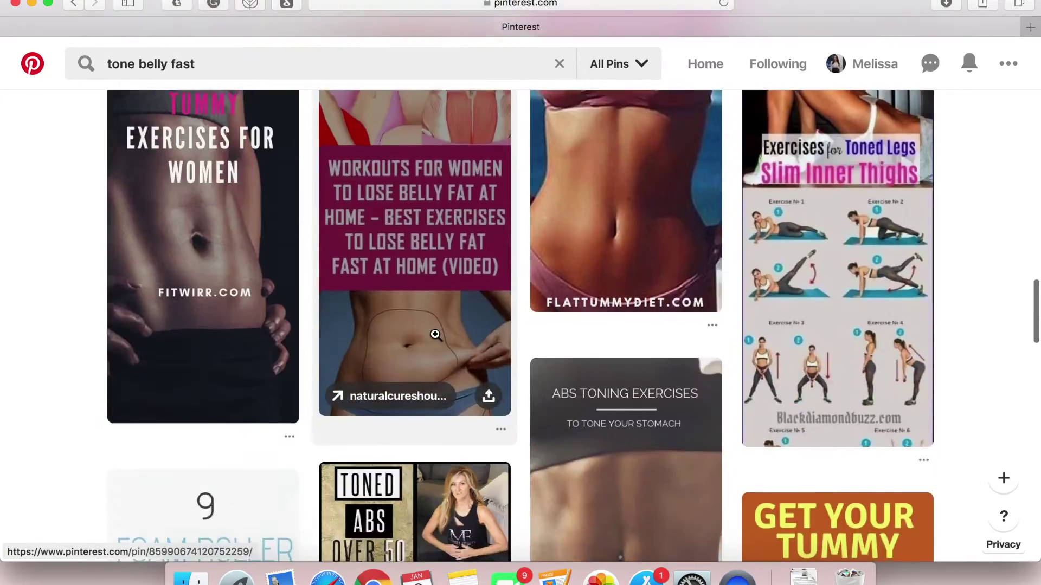
scroll(435, 335, down, 15)
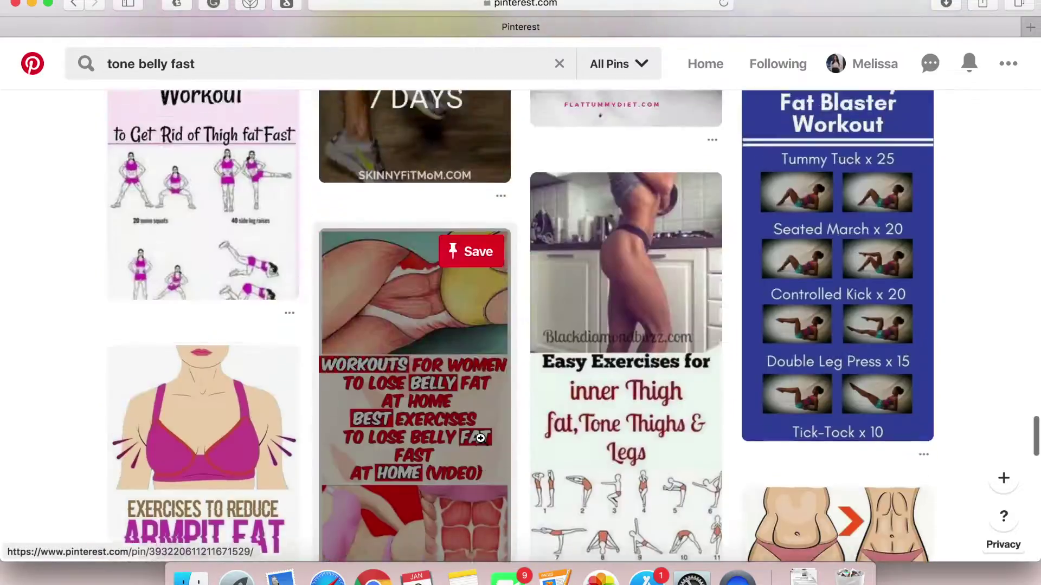
scroll(480, 439, down, 15)
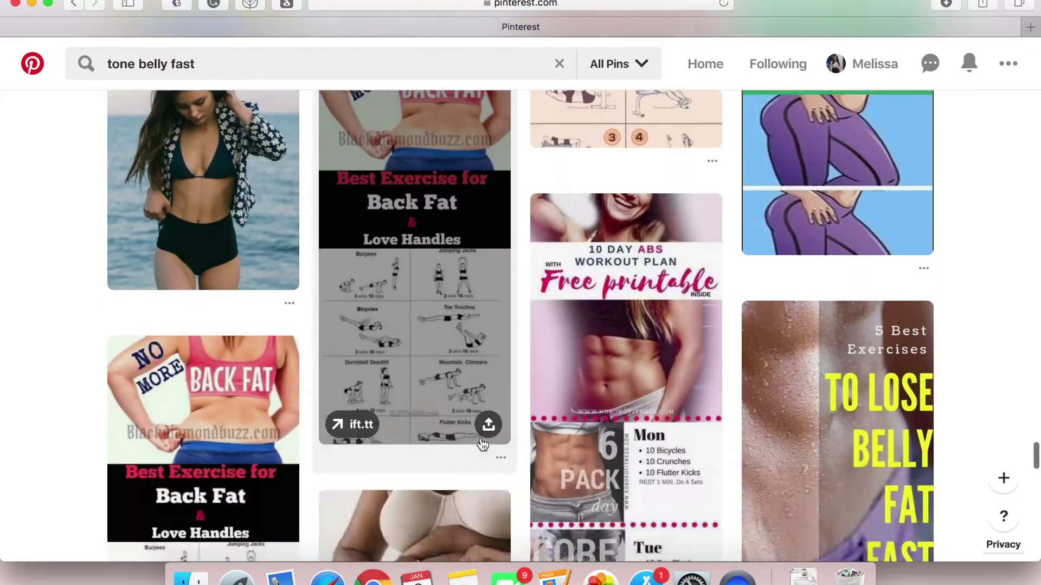
scroll(482, 445, down, 15)
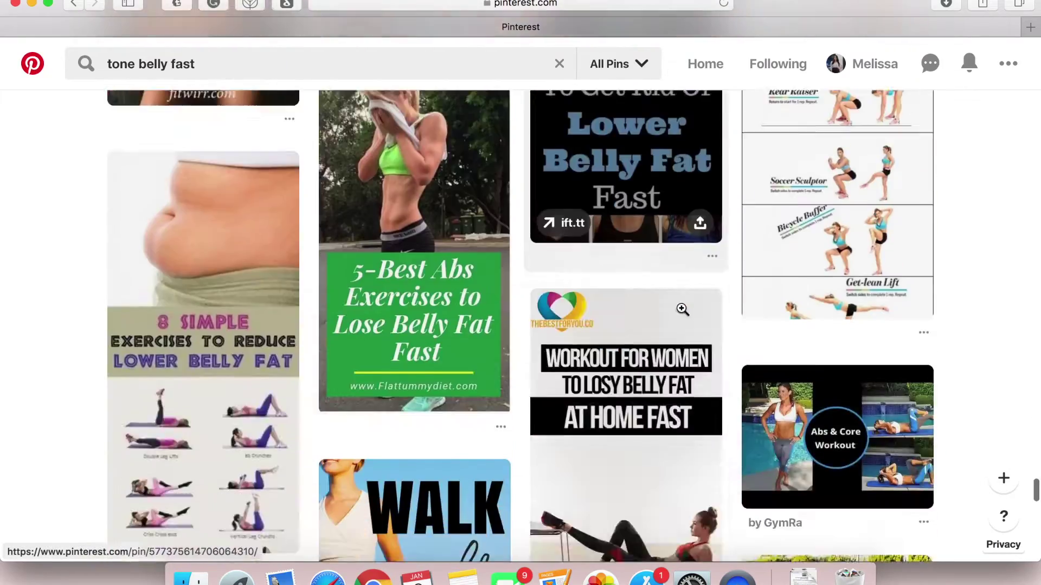
scroll(604, 318, down, 8)
- Replace the search with 'workout' and scroll through the results
click(224, 70)
text(workout)
key(Return)
scroll(292, 428, down, 15)
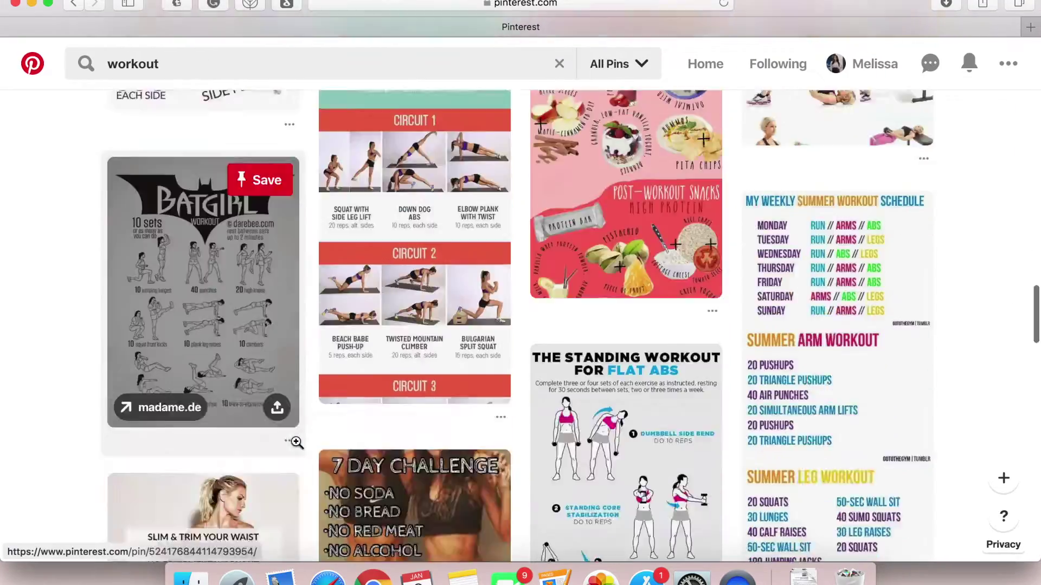
scroll(296, 443, down, 15)
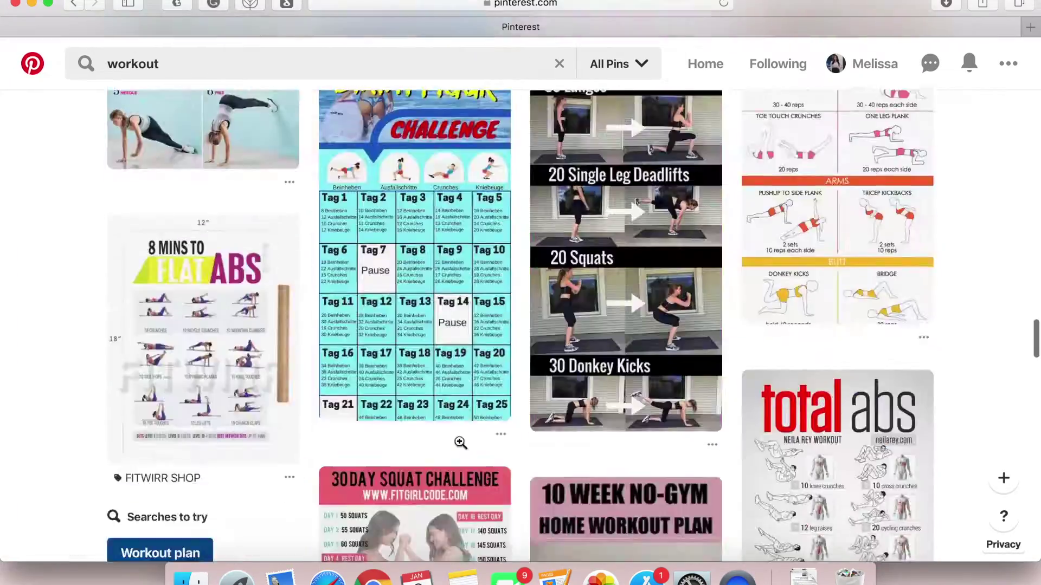
scroll(460, 442, down, 5)
- Save the Smaller Waist Workouts pin to a new secret board called Vision Board
click(474, 165)
click(534, 150)
click(534, 150)
text(Vision Board)
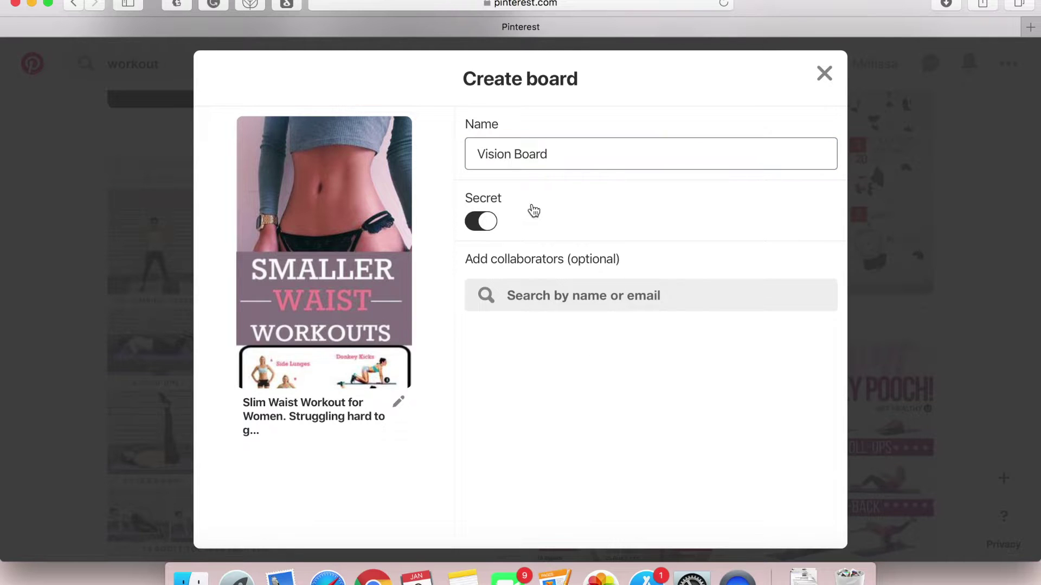
click(795, 513)
click(221, 67)
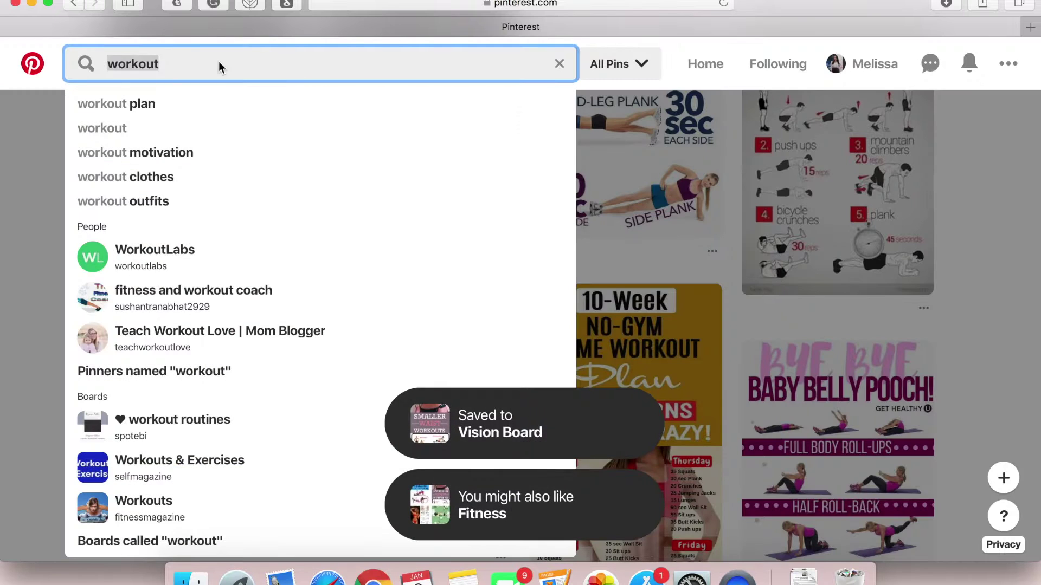
- Search 'home office' and save a home office pin to Vision Board
text(home)
click(152, 153)
scroll(428, 204, down, 10)
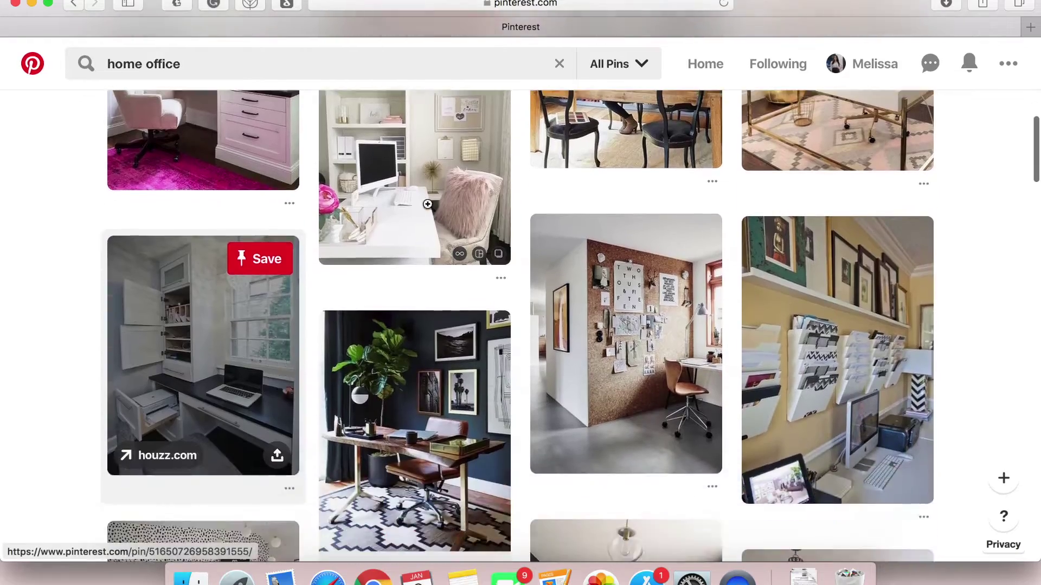
click(427, 204)
click(726, 144)
click(819, 140)
click(89, 235)
scroll(90, 235, down, 10)
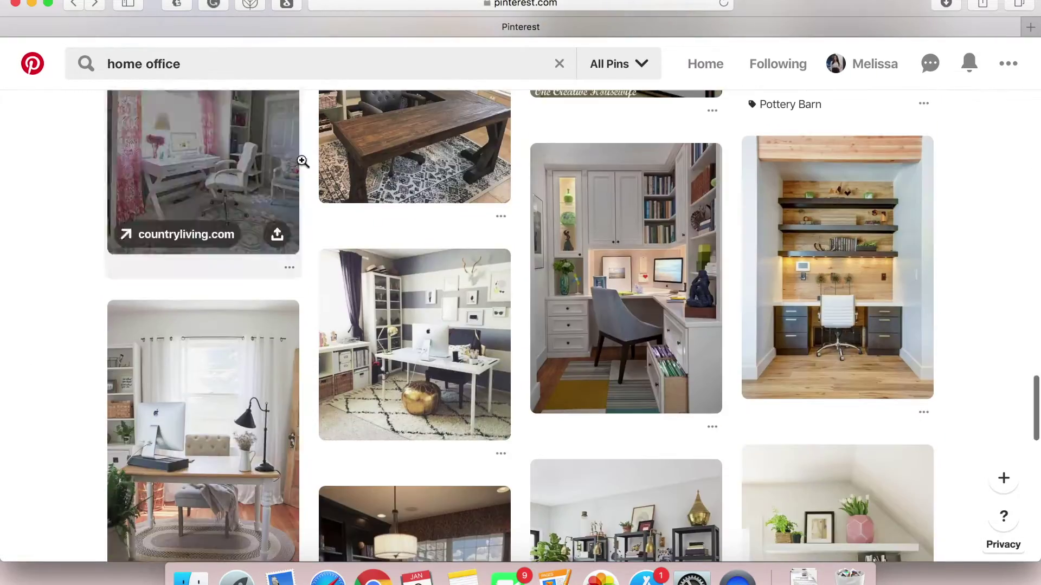
- Search Pinterest for 'home decor' ideas and browse the results
click(387, 51)
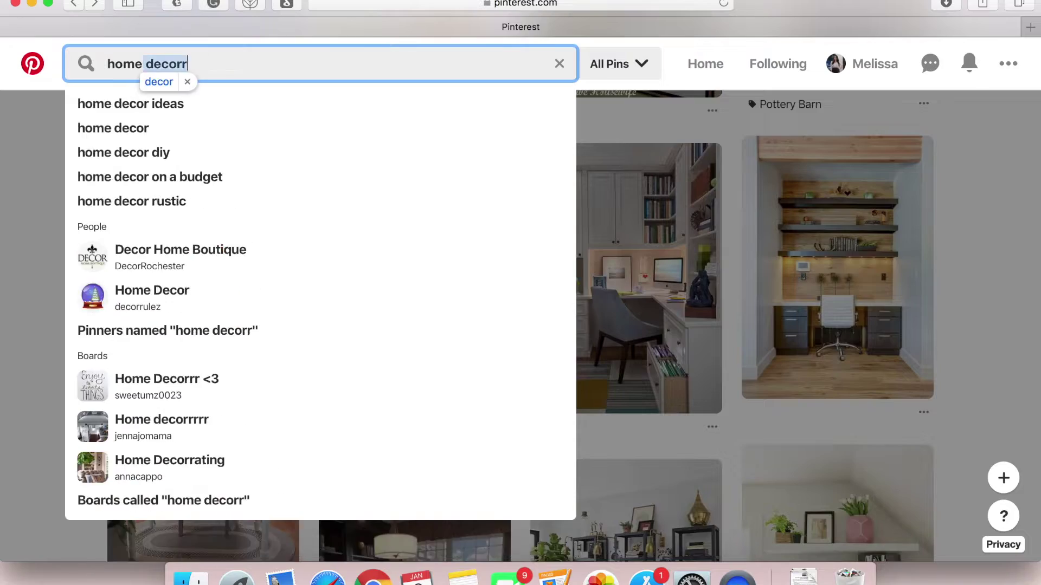
text(home decor)
click(282, 106)
scroll(409, 414, down, 10)
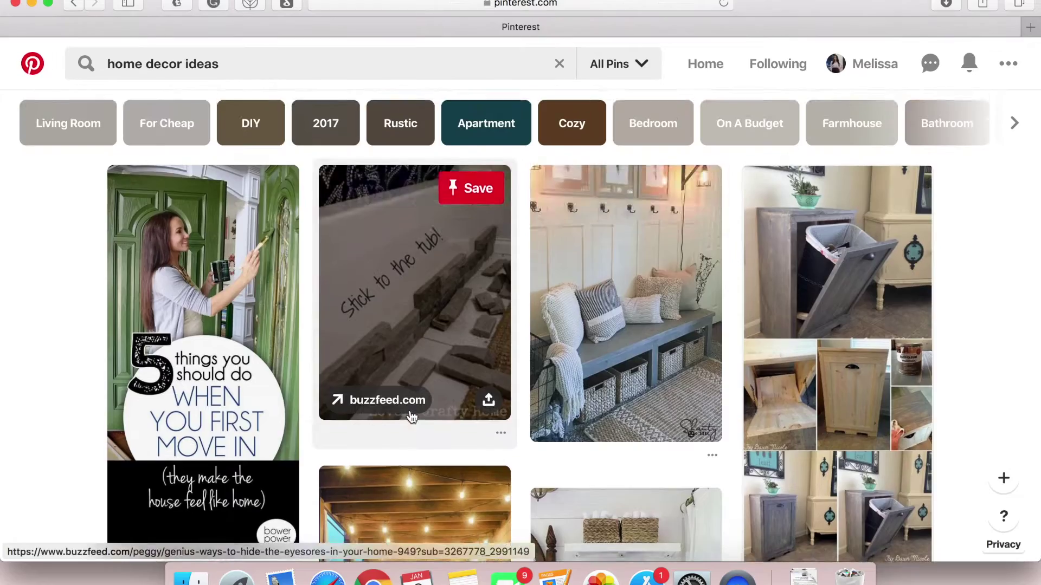
scroll(608, 367, down, 20)
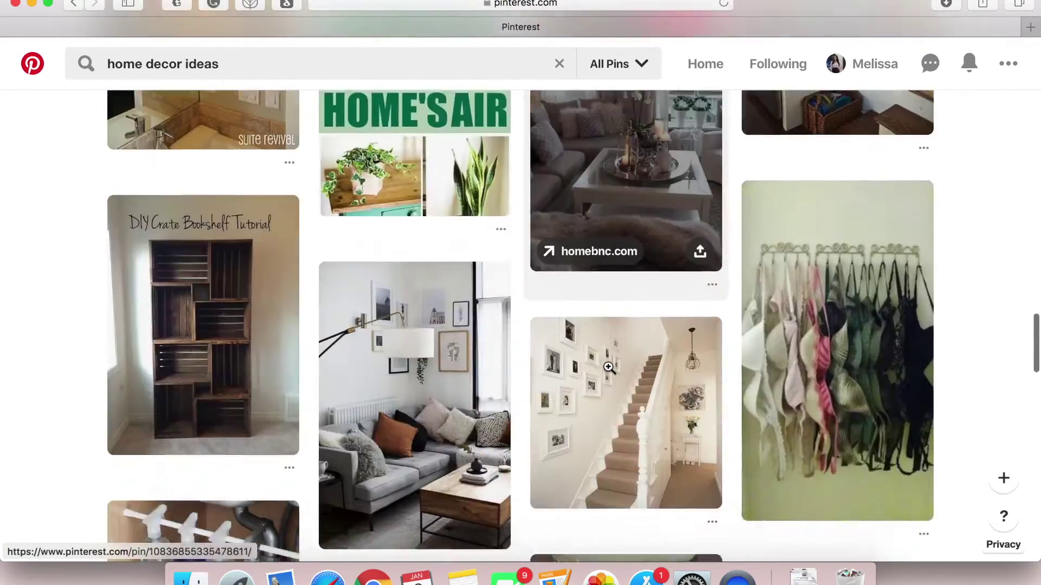
scroll(608, 386, down, 15)
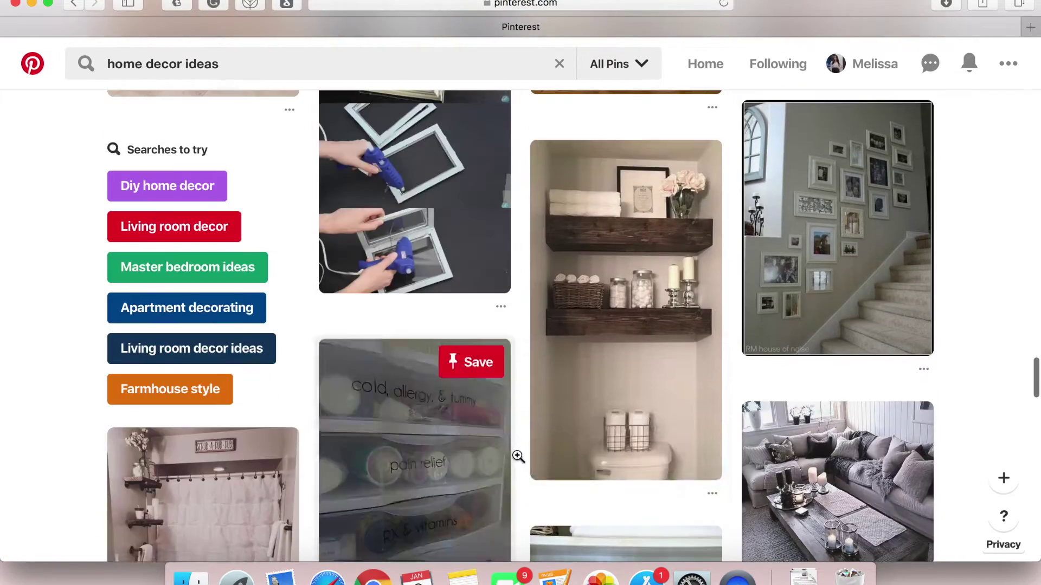
- Save the rustic bathroom shelves and bathroom organization pins to Vision Board
click(695, 178)
click(824, 76)
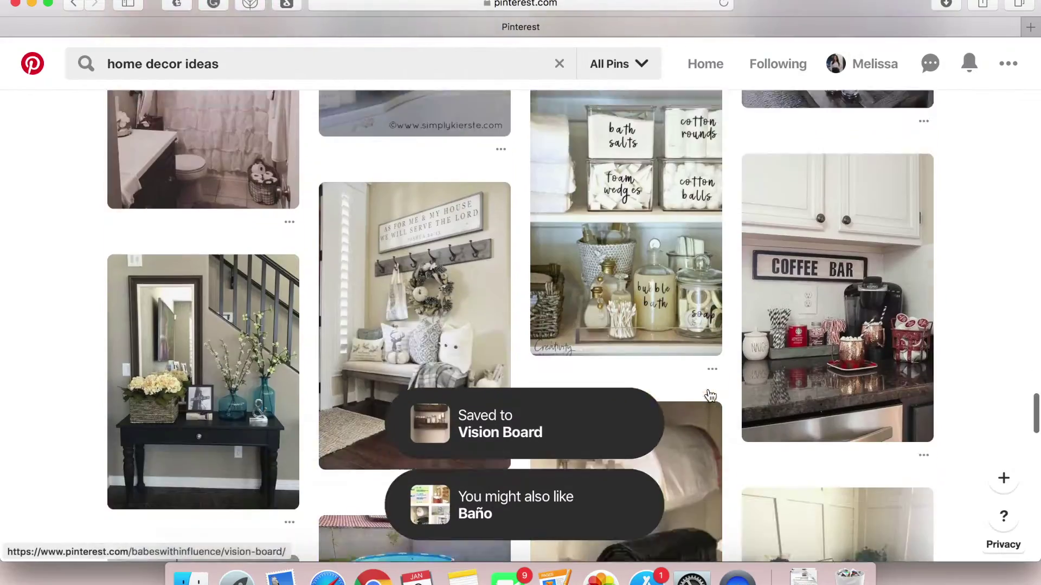
click(596, 153)
click(798, 141)
scroll(232, 361, down, 10)
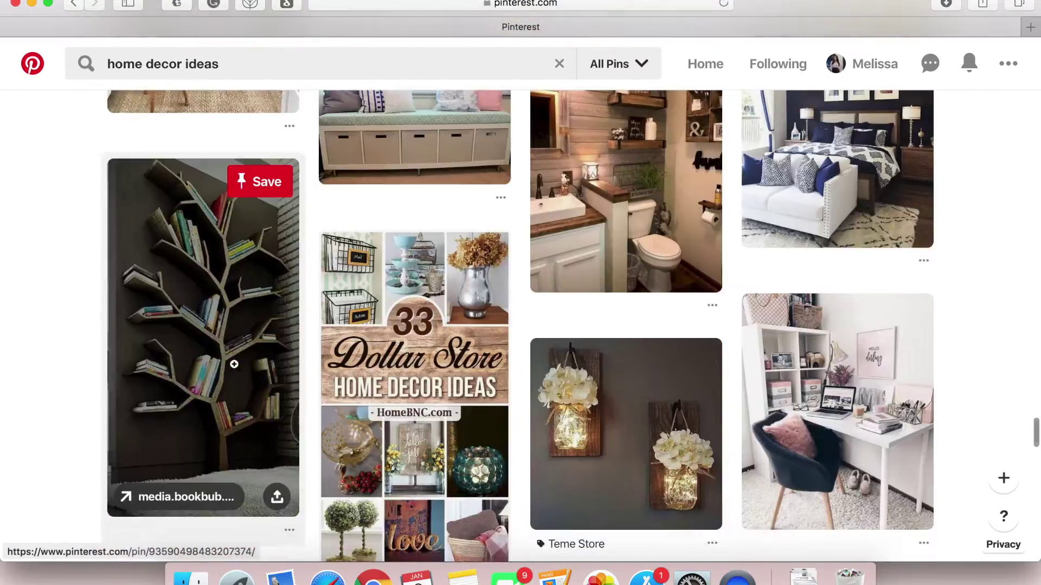
- Search 'outdoor patio ideas on a budget' and scroll through the patio results
click(270, 72)
text(outdoor p)
click(234, 183)
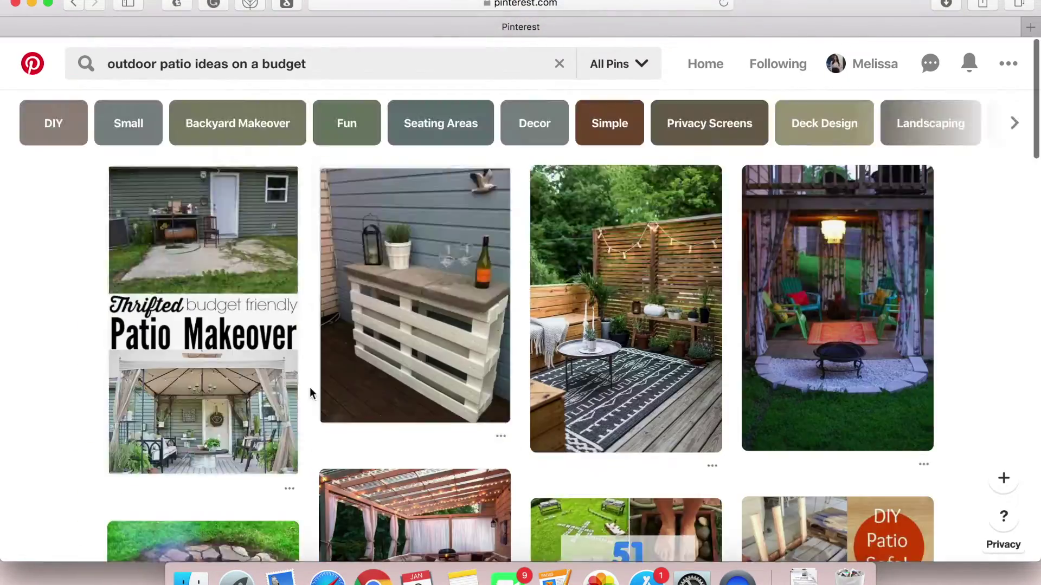
scroll(311, 382, down, 4)
scroll(310, 387, down, 5)
scroll(310, 387, down, 15)
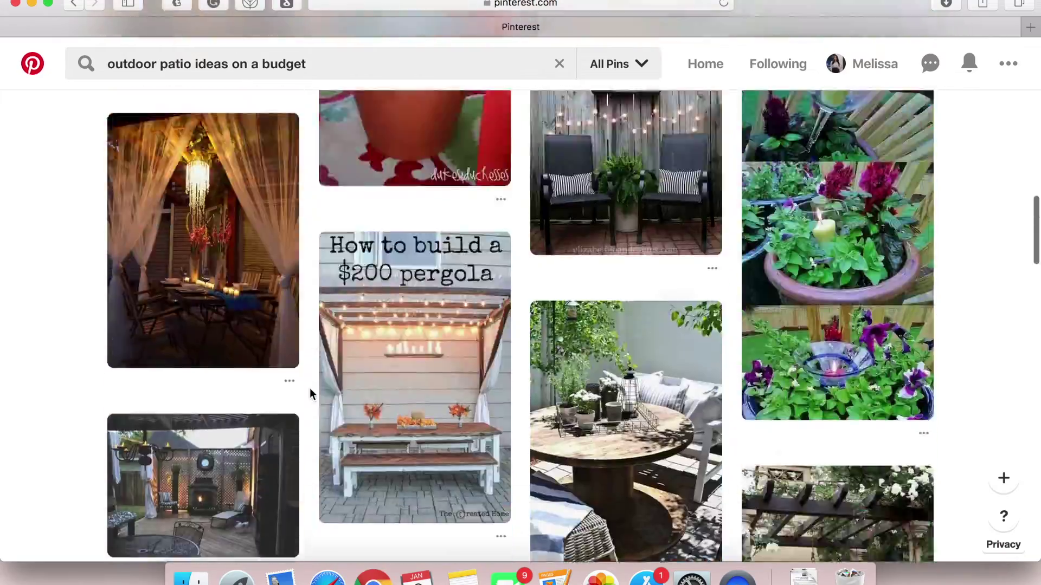
scroll(310, 388, down, 15)
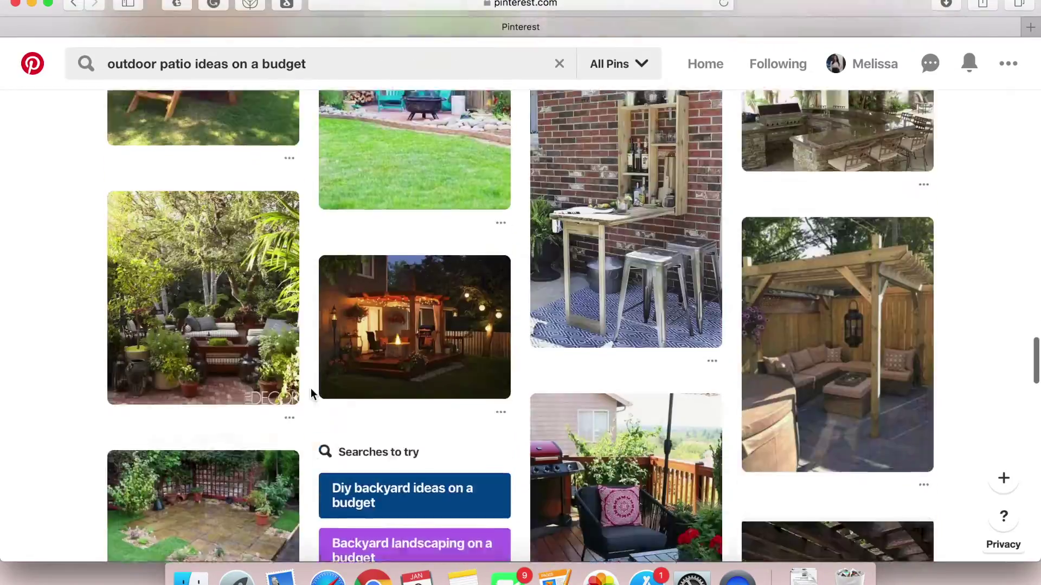
scroll(641, 329, down, 15)
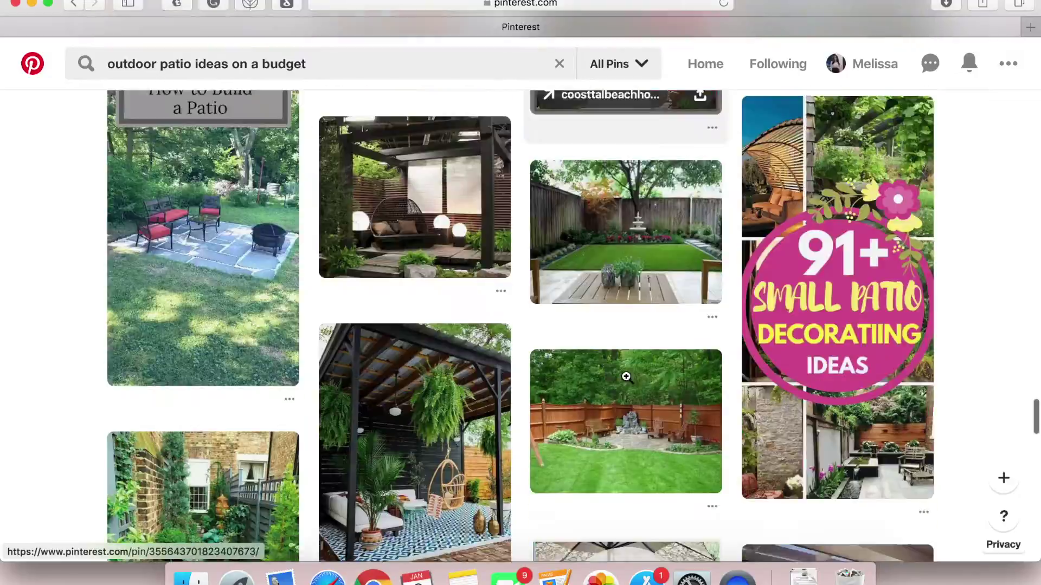
scroll(624, 385, down, 15)
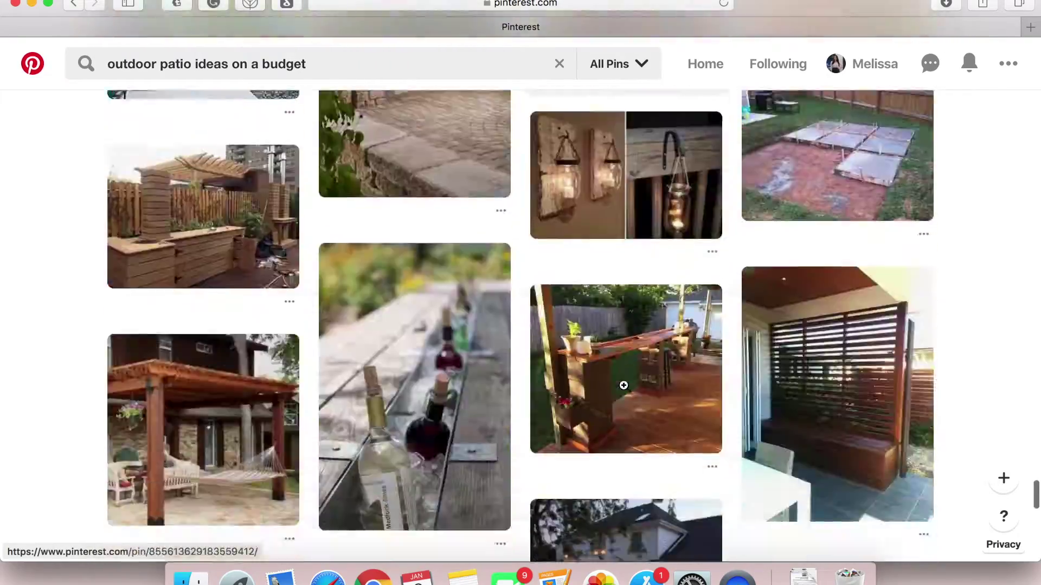
scroll(87, 407, down, 15)
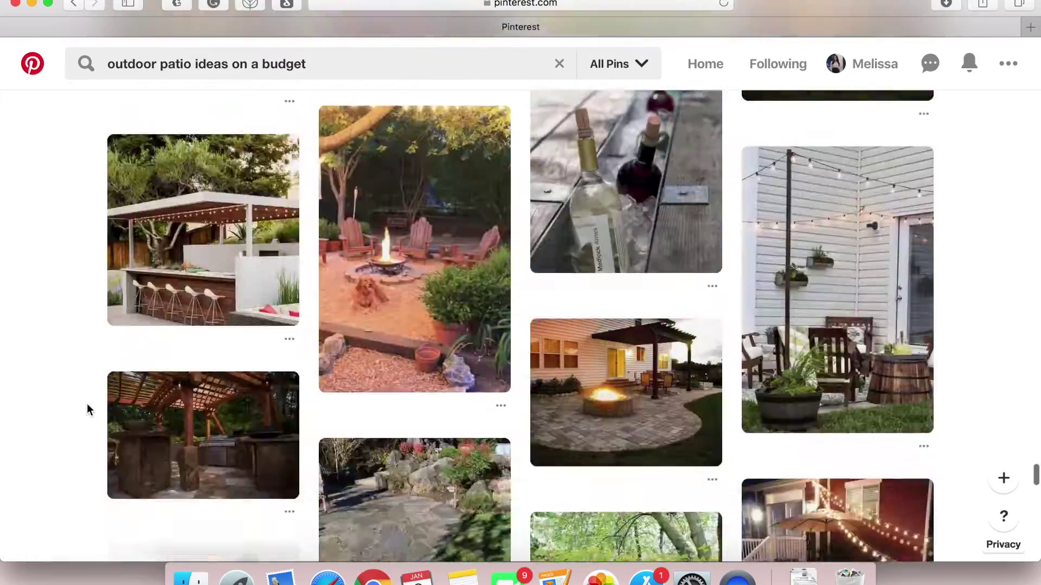
scroll(87, 410, down, 15)
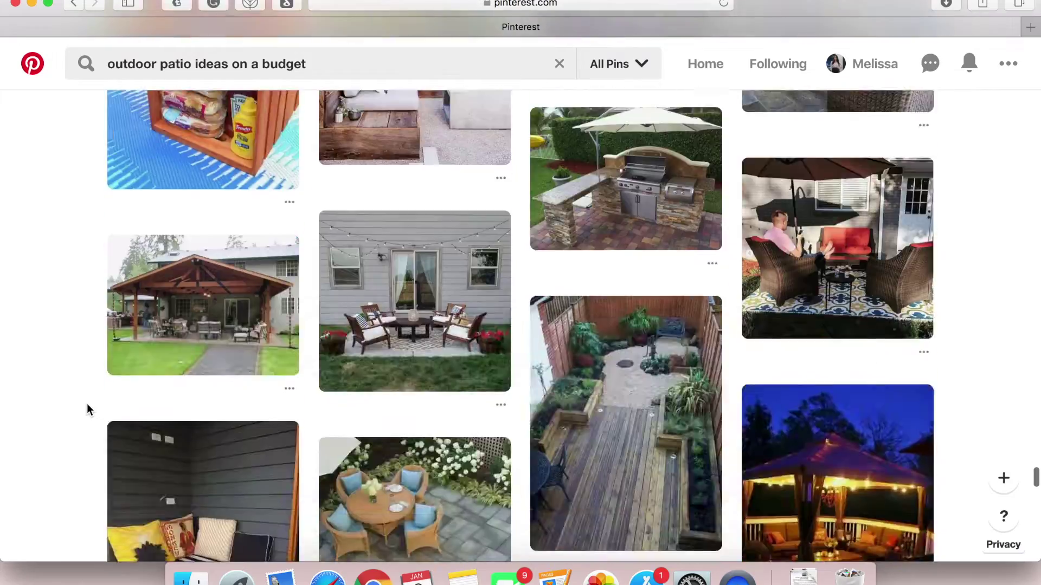
scroll(87, 415, down, 15)
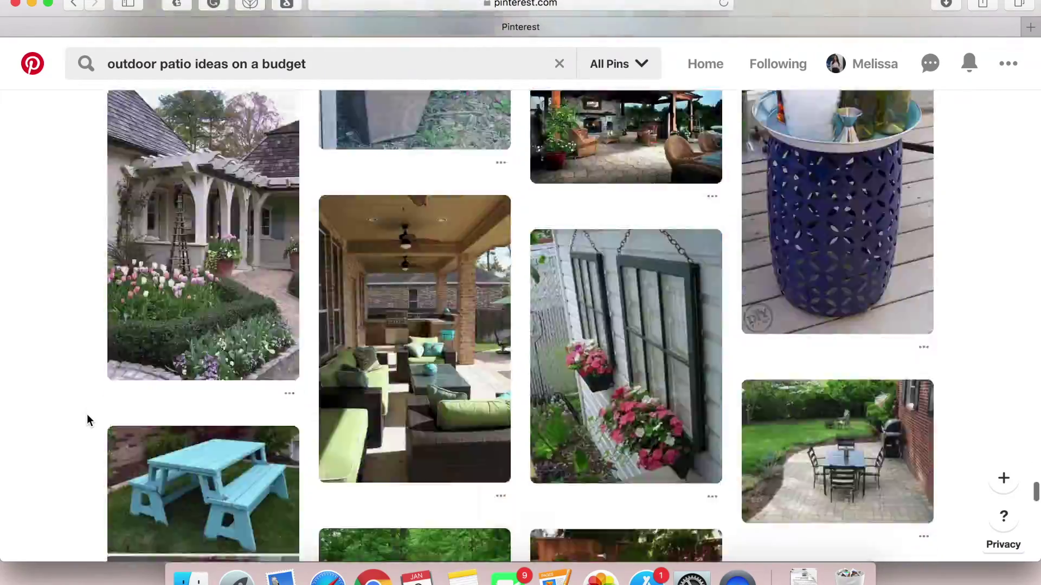
scroll(86, 414, down, 15)
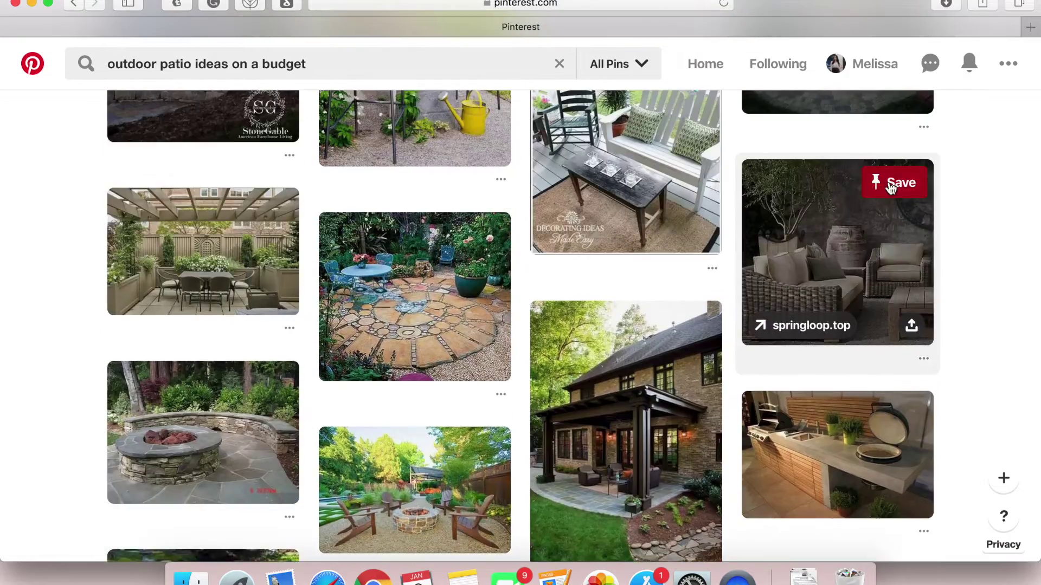
- Save the Springloop patio seating pin and the patio sofa with barrels pin to Vision Board
click(897, 181)
click(808, 146)
scroll(62, 336, down, 10)
scroll(62, 336, down, 10)
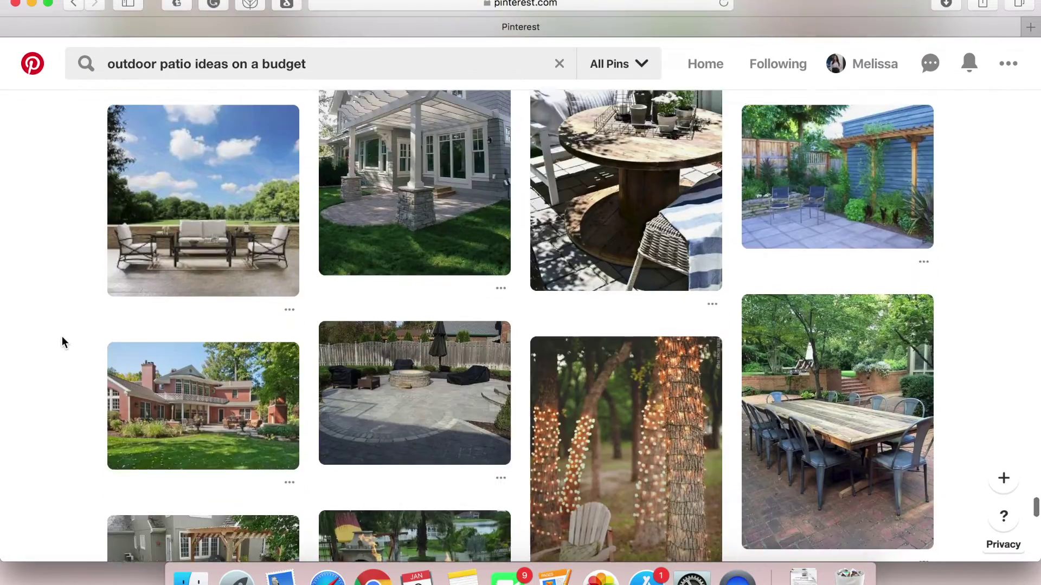
scroll(61, 344, down, 15)
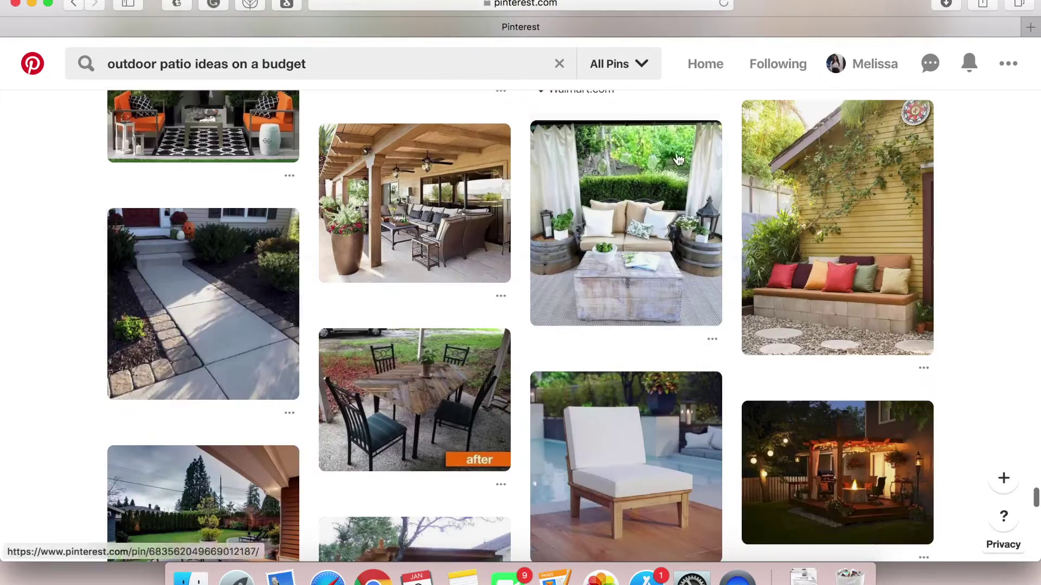
click(699, 137)
click(797, 141)
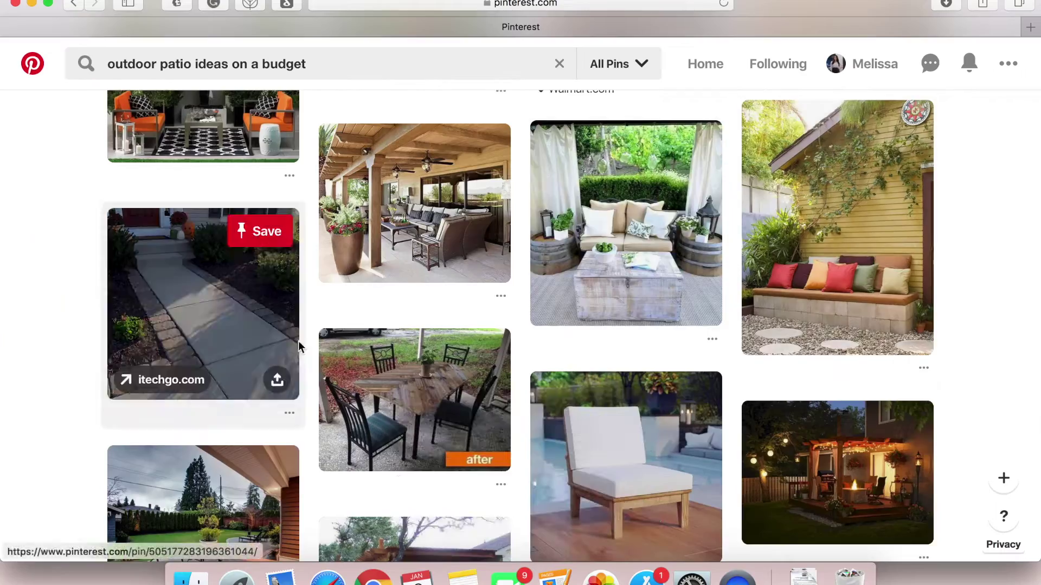
scroll(79, 449, down, 15)
scroll(79, 449, down, 15)
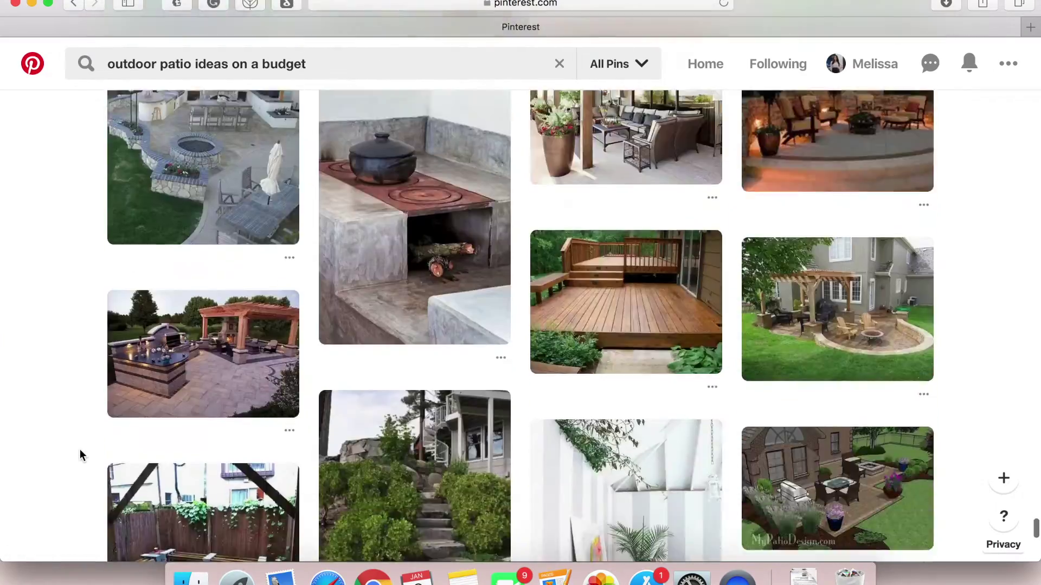
- Search 'laundry room mud room combo' and scroll through the results
click(303, 63)
key(super+a)
text(laundry room mud room combo)
key(Return)
scroll(74, 391, down, 6)
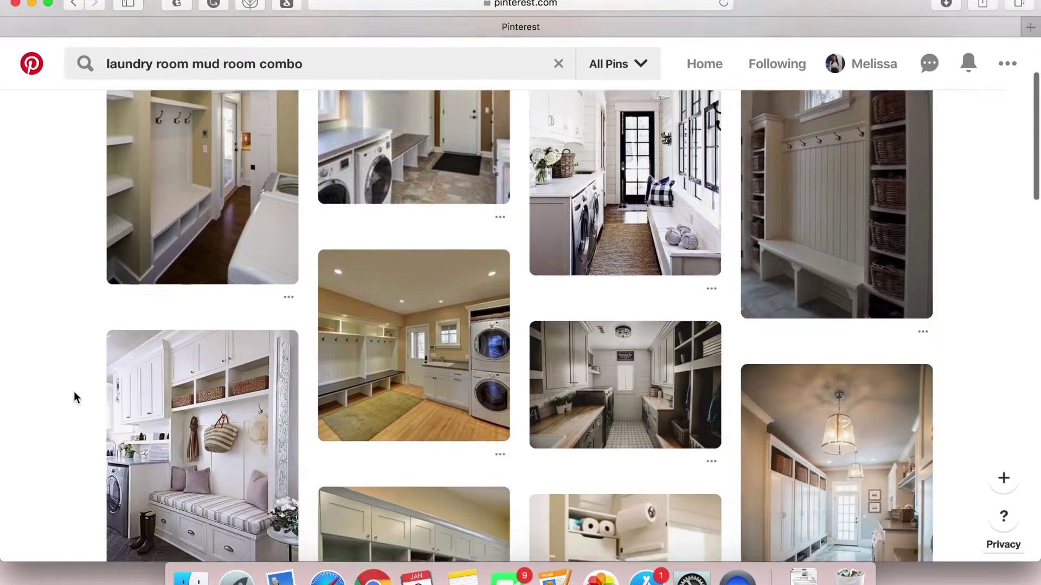
scroll(75, 391, down, 15)
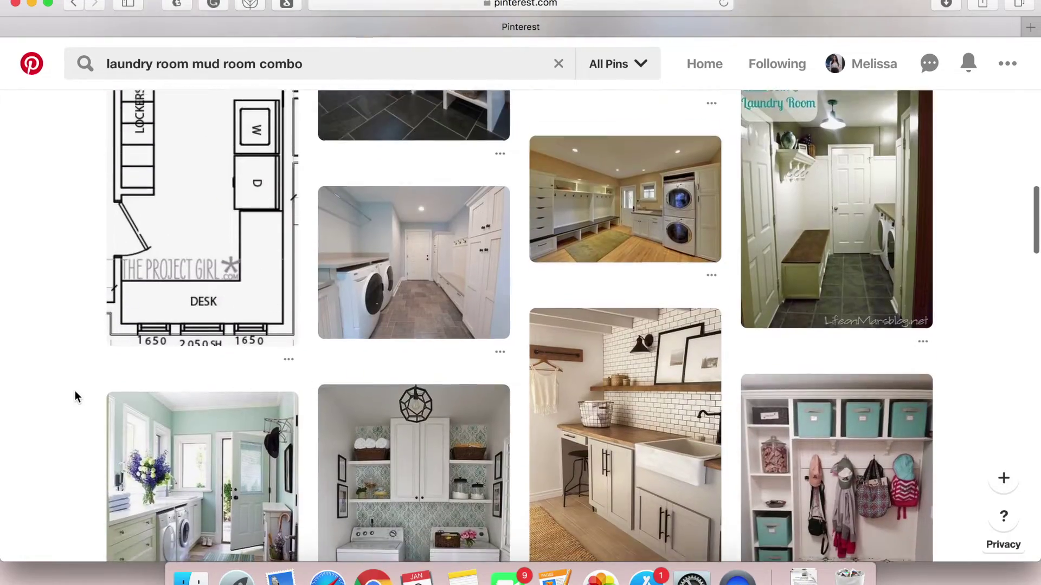
scroll(74, 390, down, 15)
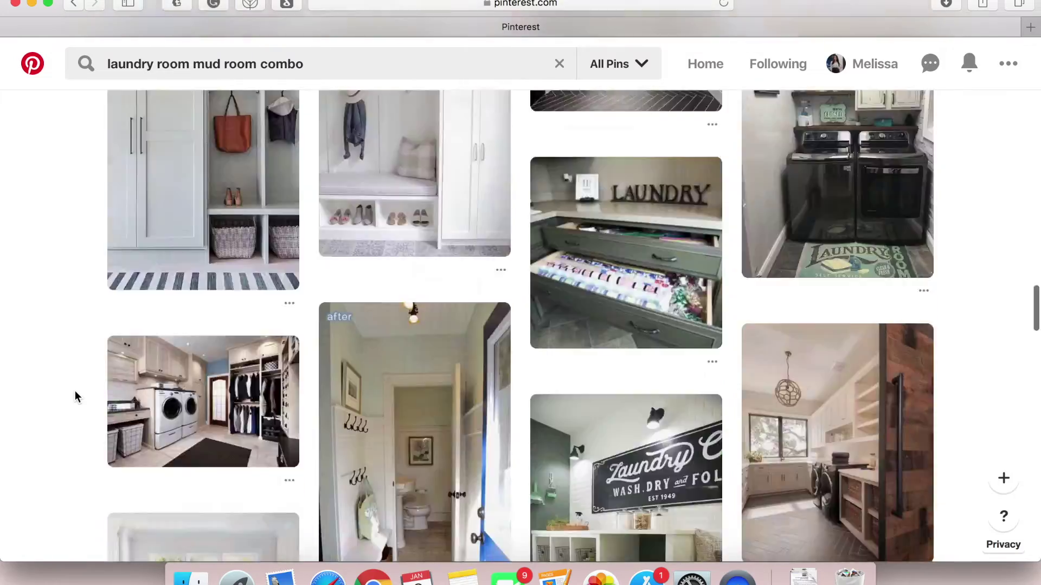
scroll(74, 396, down, 15)
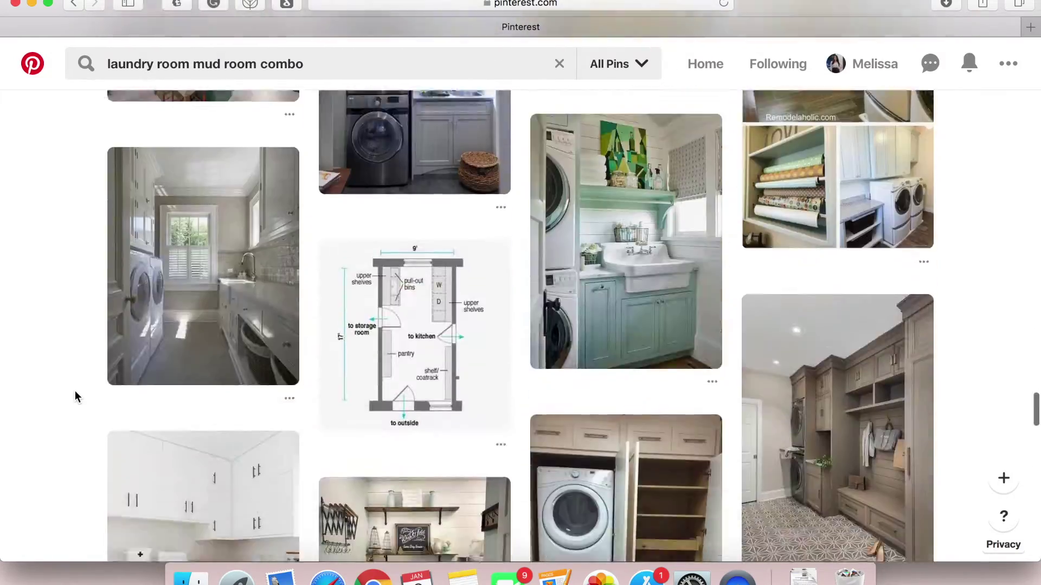
scroll(75, 393, down, 15)
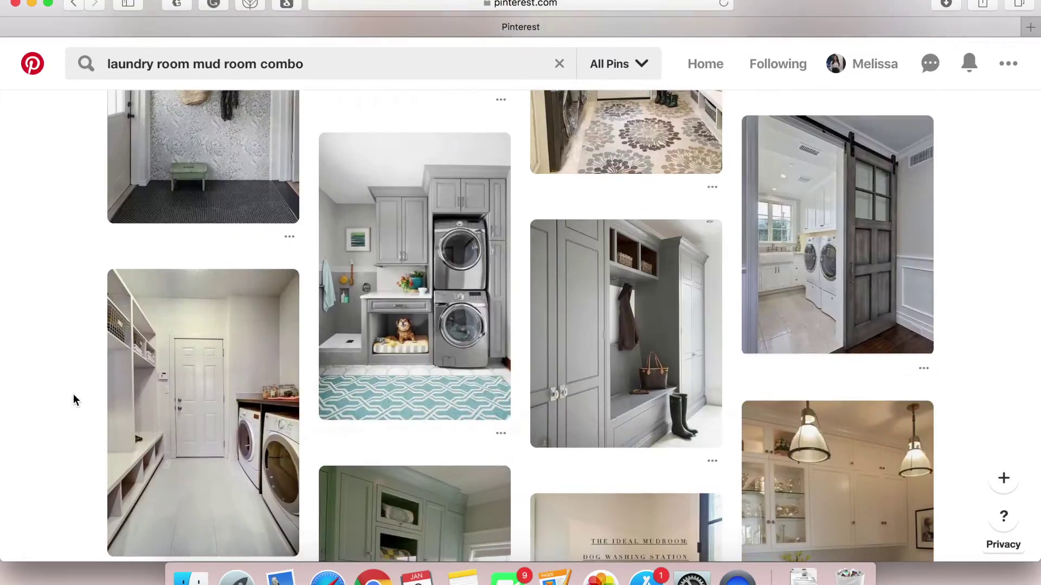
scroll(73, 400, down, 15)
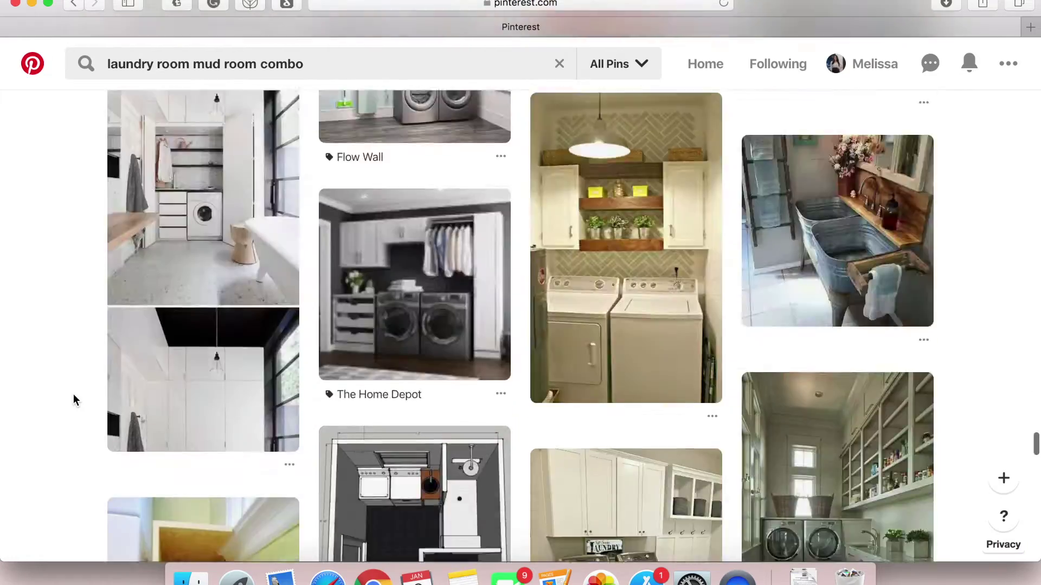
scroll(73, 395, down, 15)
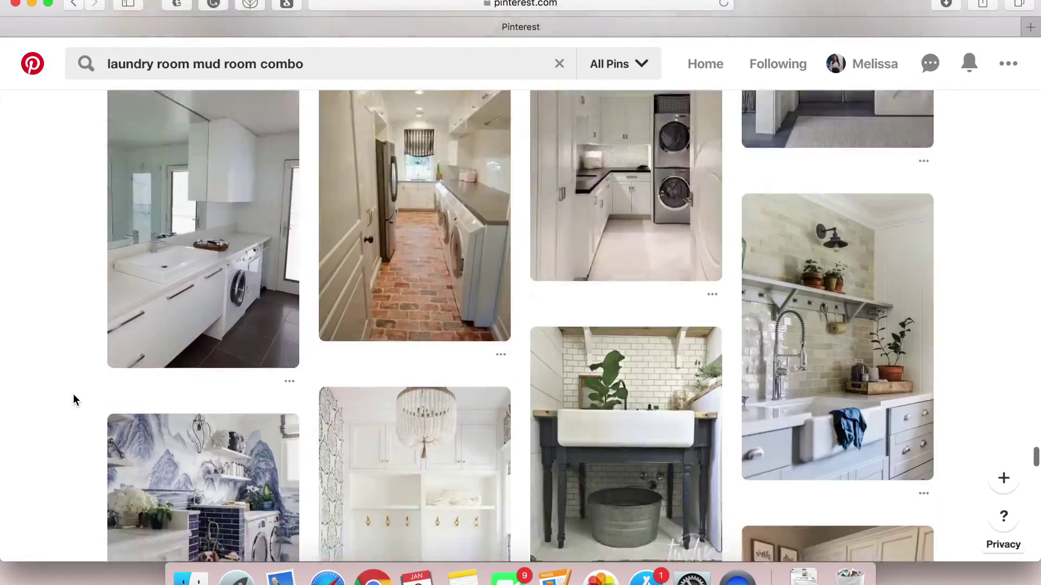
scroll(75, 400, down, 15)
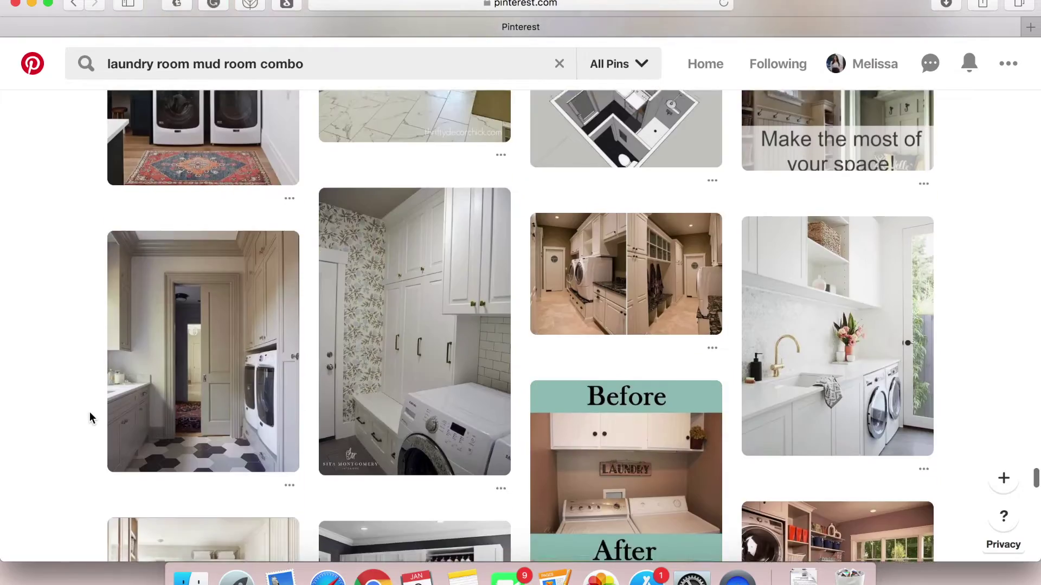
scroll(90, 433, down, 15)
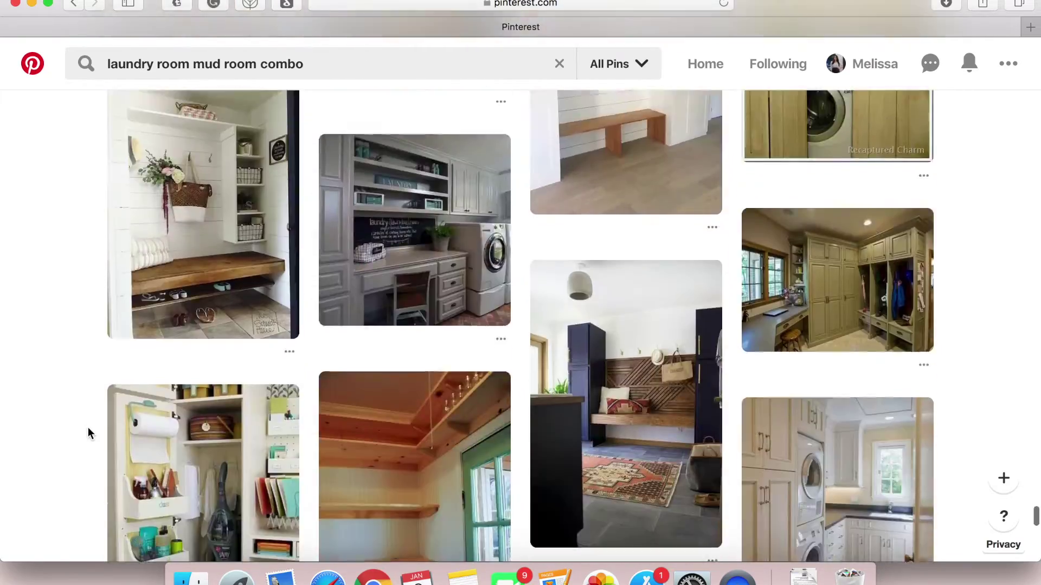
scroll(90, 432, down, 15)
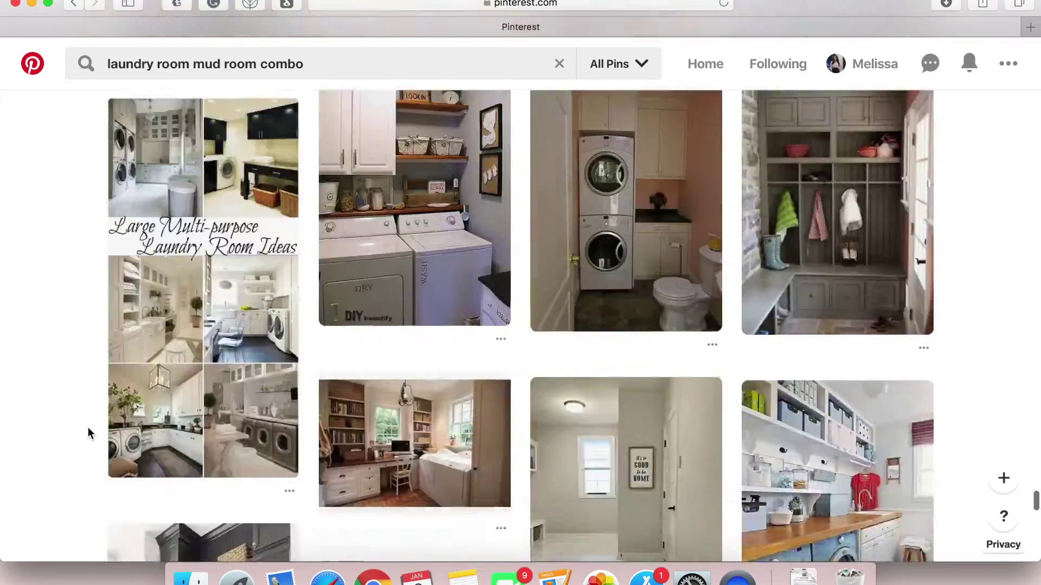
scroll(89, 432, down, 15)
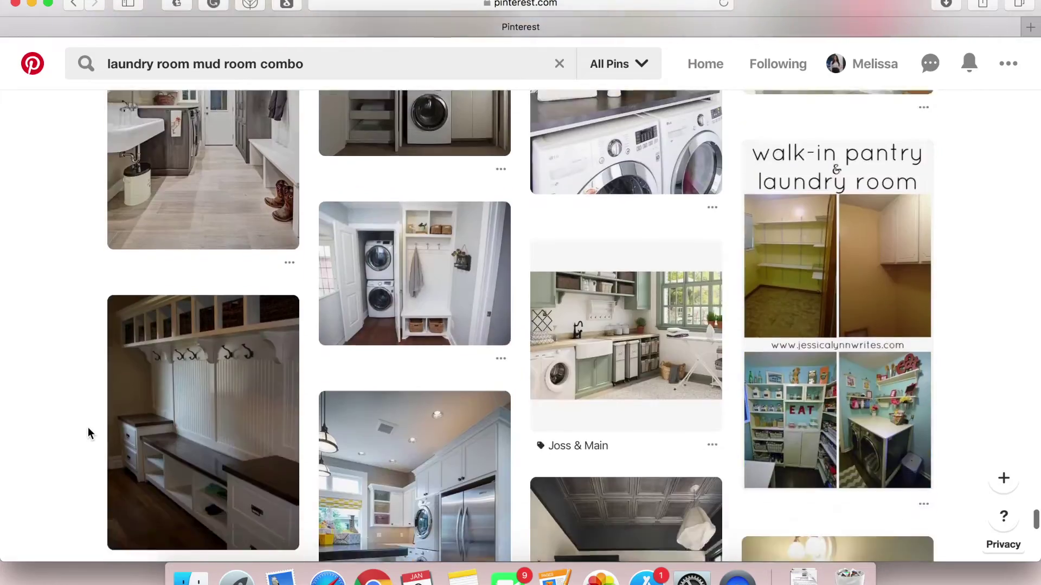
scroll(89, 432, down, 15)
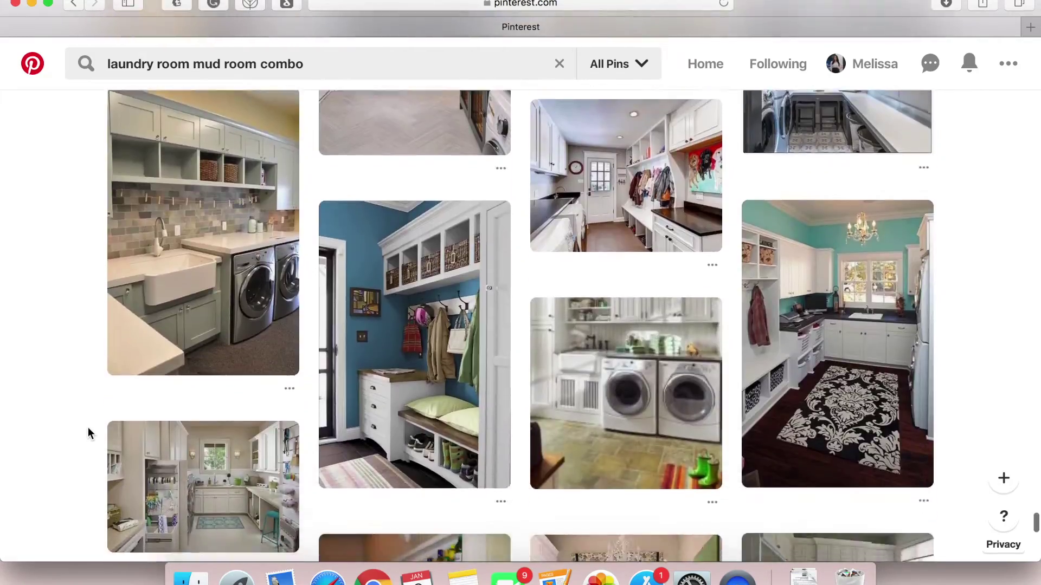
scroll(88, 433, down, 5)
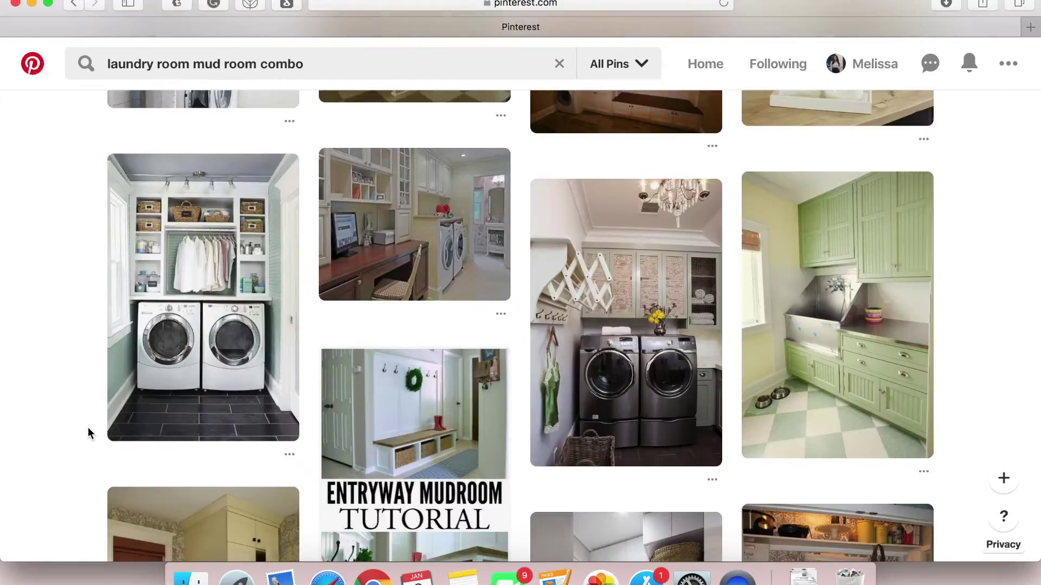
scroll(88, 432, down, 8)
scroll(90, 432, down, 15)
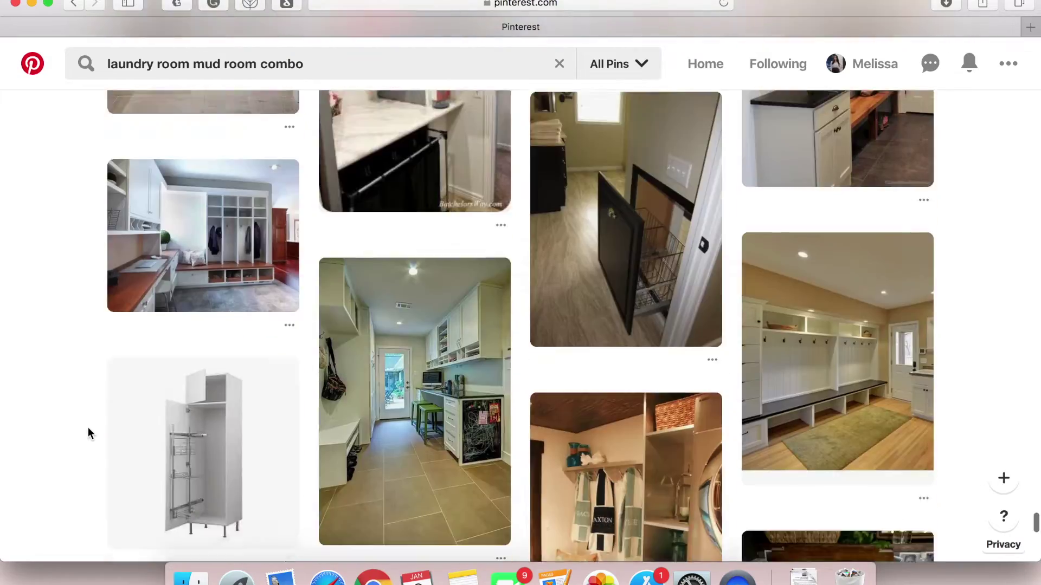
scroll(89, 430, down, 10)
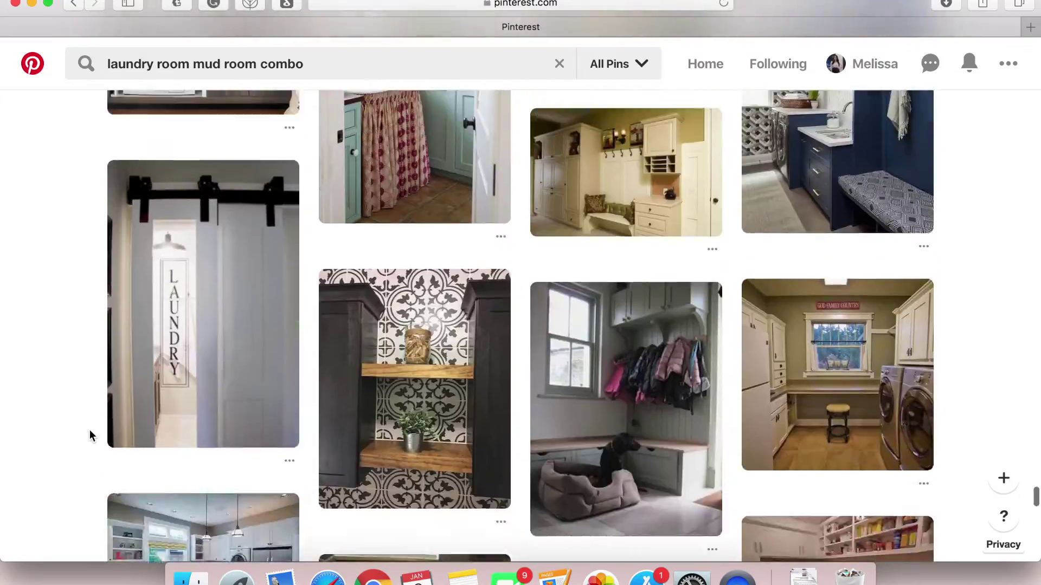
scroll(407, 194, down, 10)
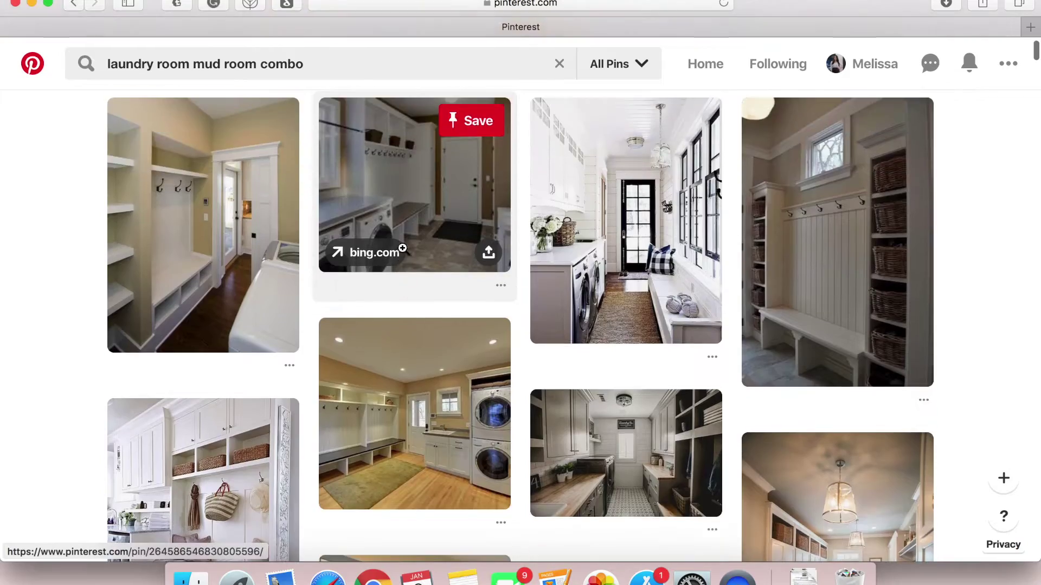
scroll(407, 195, down, 15)
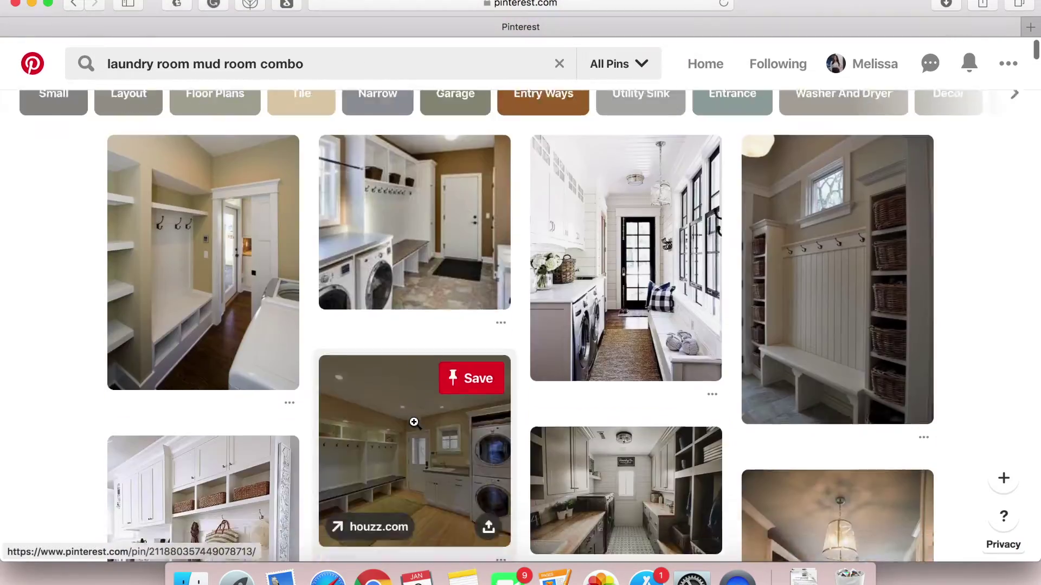
- Save the mudroom pin with the bench to Vision Board
click(476, 150)
click(476, 150)
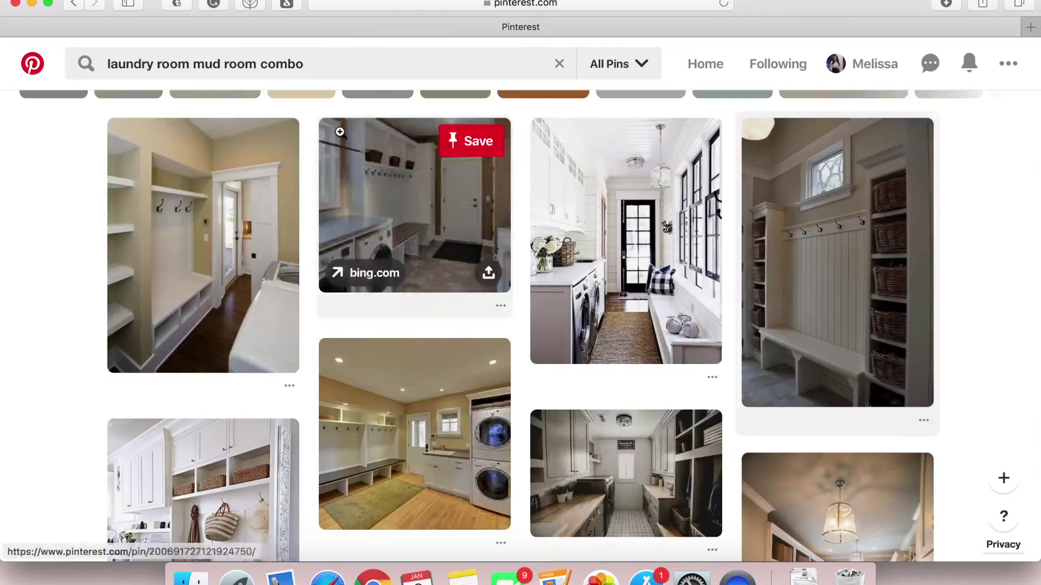
scroll(28, 491, down, 10)
scroll(28, 490, up, 10)
- Search 'kitchen with gold hardware' and save the first kitchen pin to Vision Board
click(354, 61)
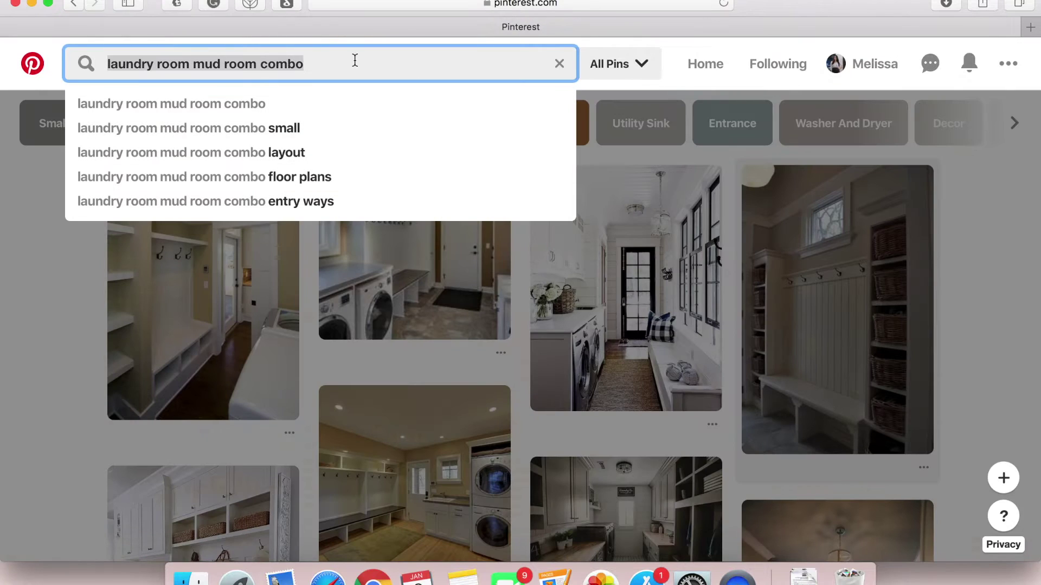
text(kitchen with gold hardware)
key(Return)
scroll(265, 217, down, 1)
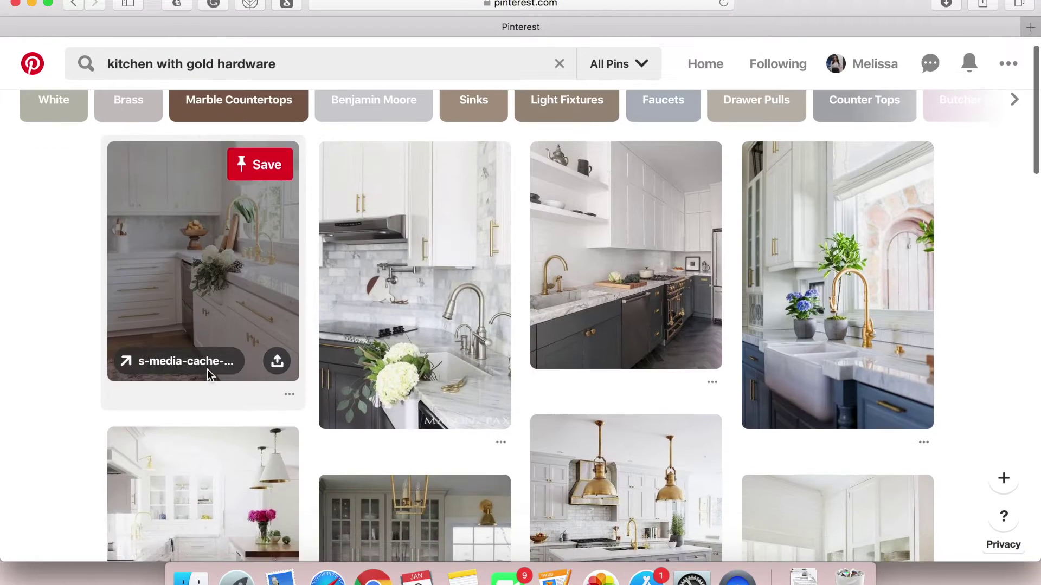
click(265, 170)
click(778, 157)
scroll(32, 444, down, 10)
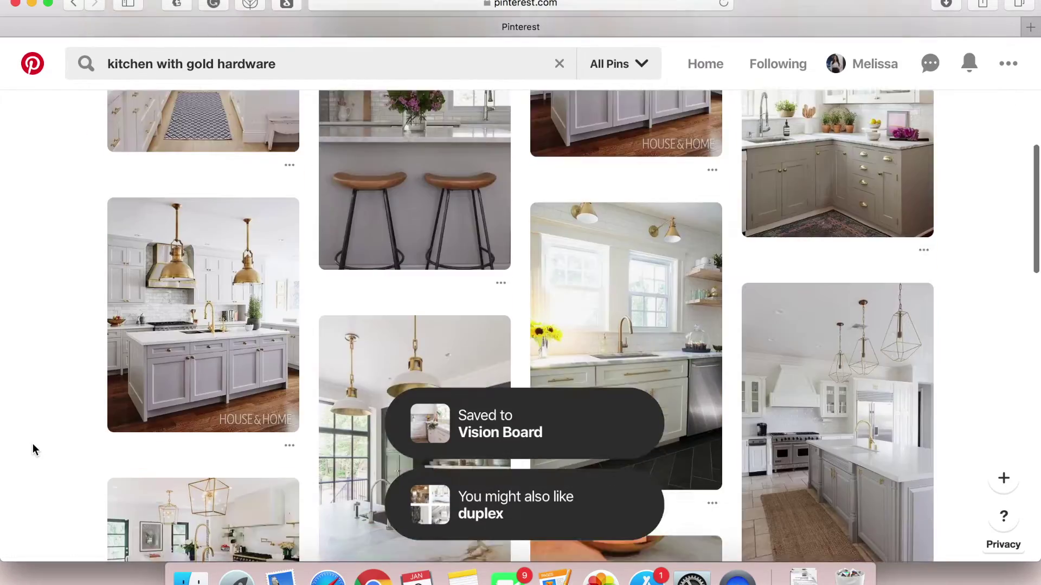
scroll(32, 444, down, 15)
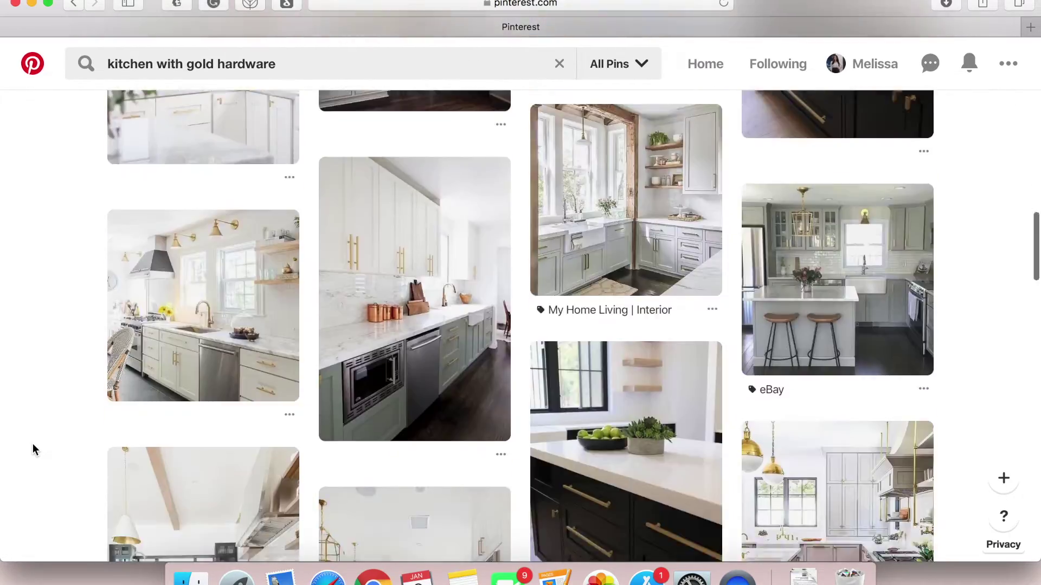
scroll(32, 450, down, 8)
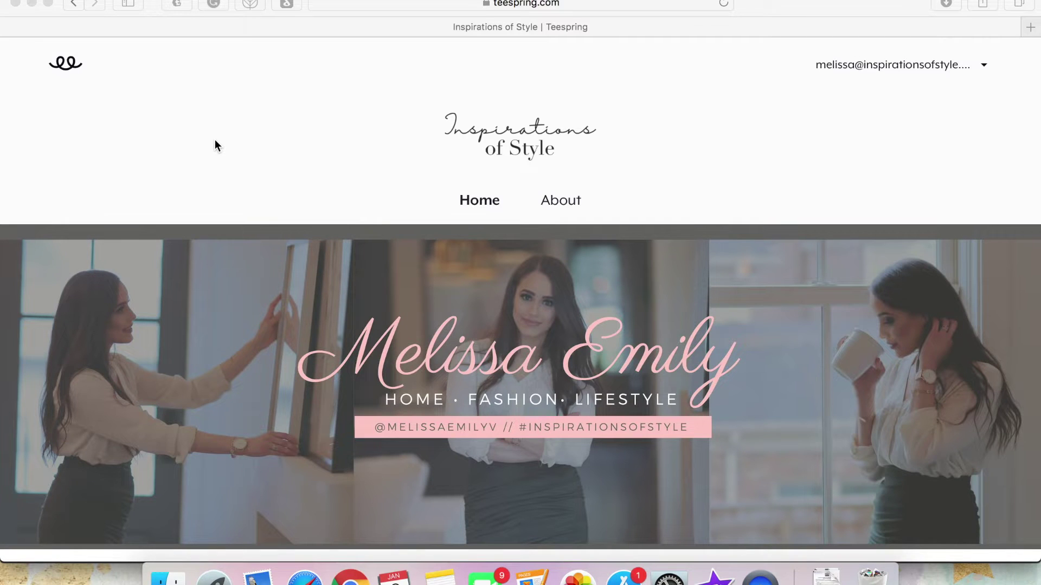
- Scroll the Inspirations of Style store products and move to page 2
scroll(215, 141, down, 5)
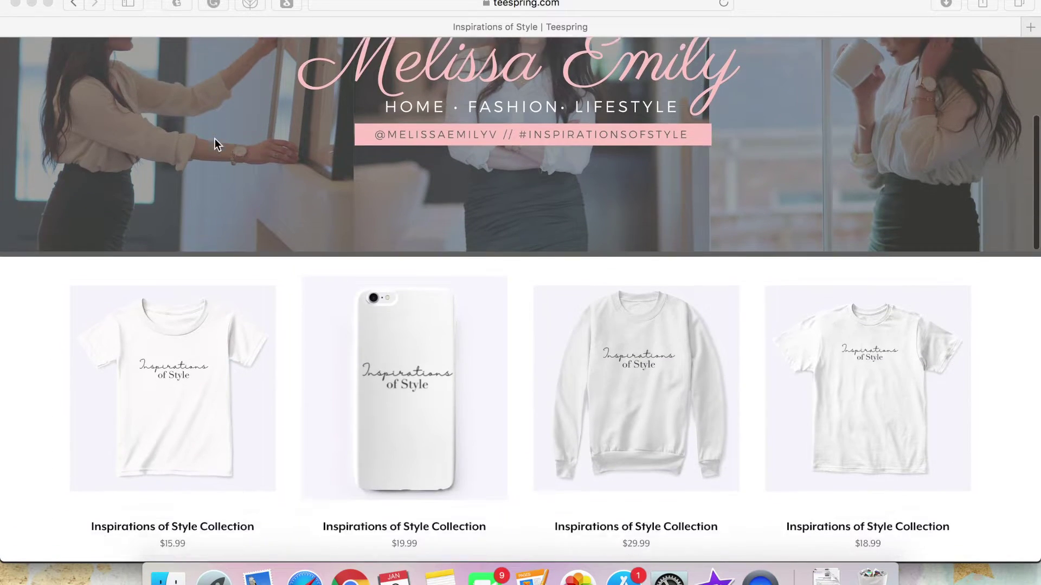
scroll(215, 144, down, 6)
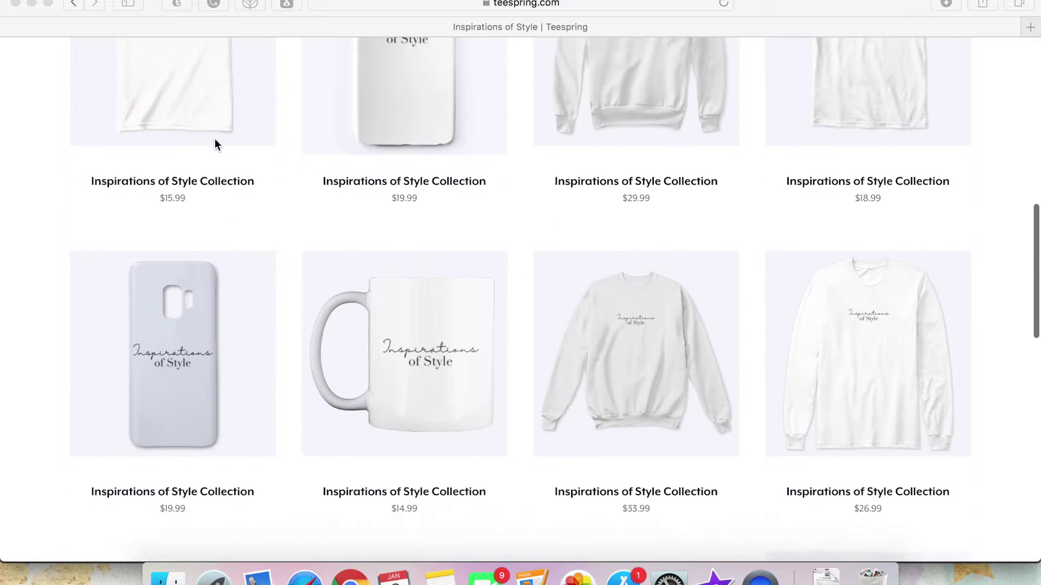
scroll(215, 144, down, 9)
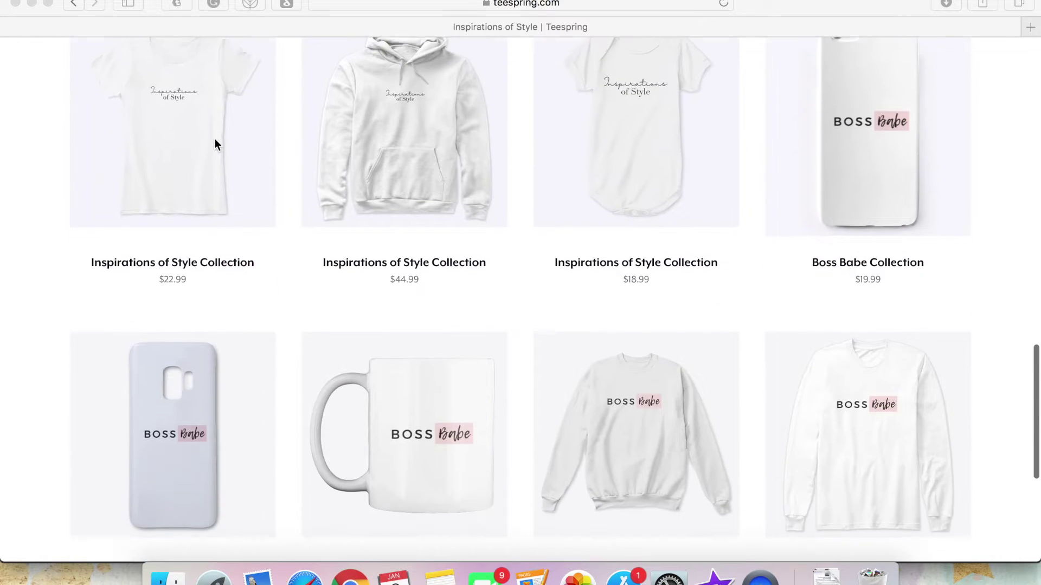
scroll(215, 144, down, 3)
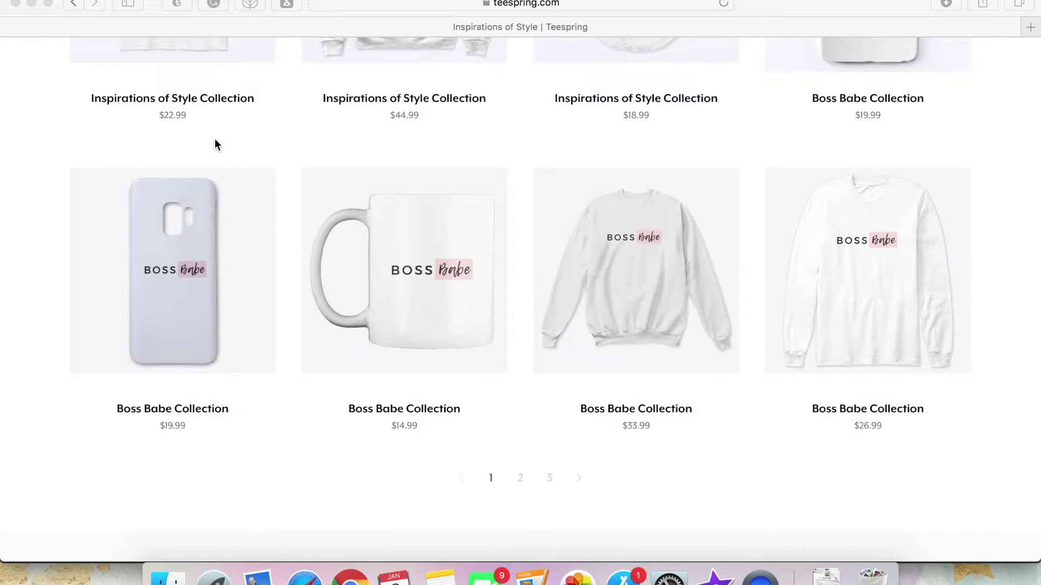
scroll(215, 144, down, 1)
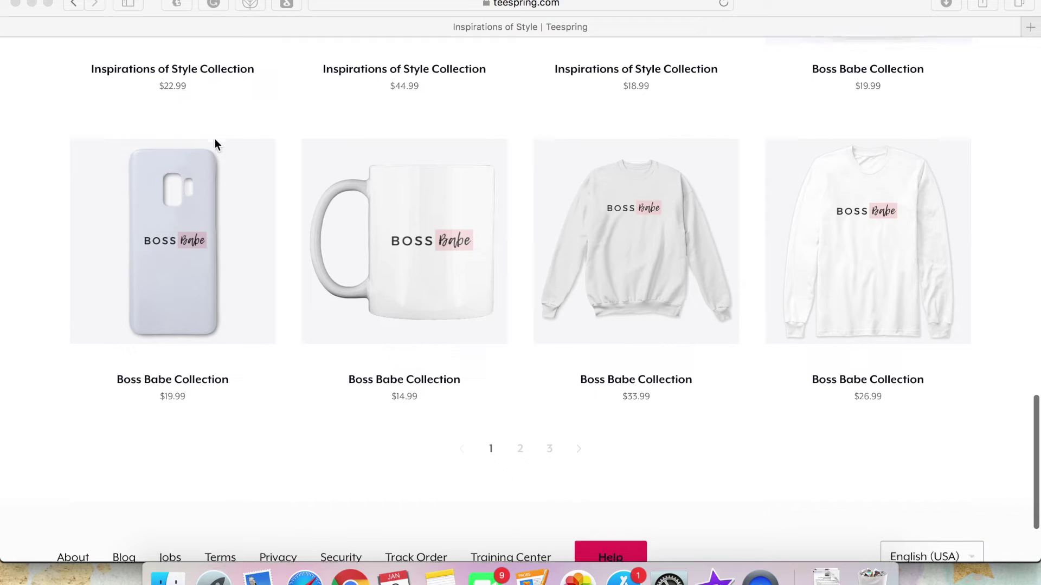
click(520, 445)
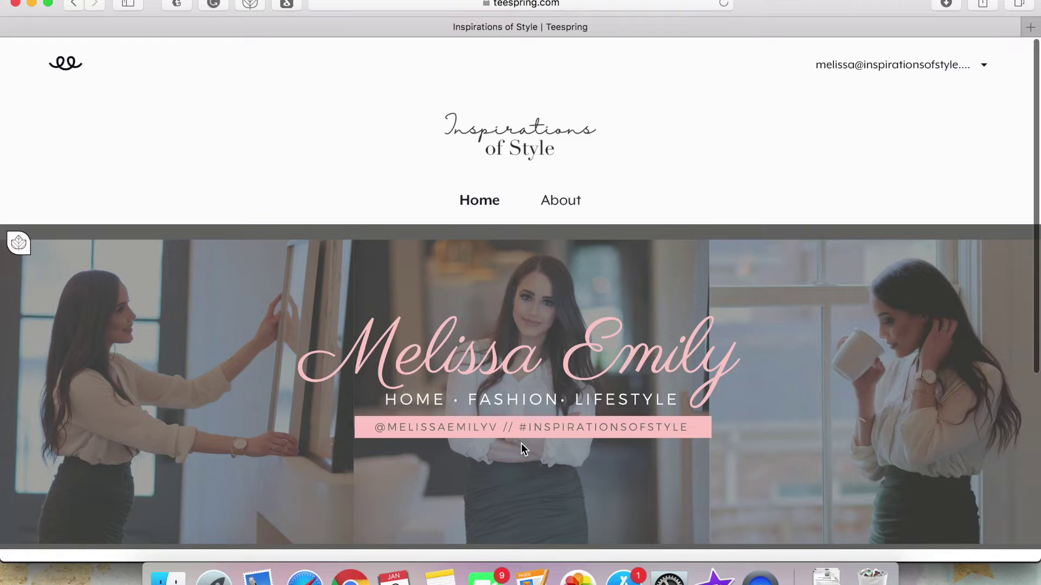
- Scroll through page 2 of the store and continue to product page 3
scroll(522, 444, down, 4)
scroll(521, 445, down, 2)
scroll(521, 449, down, 5)
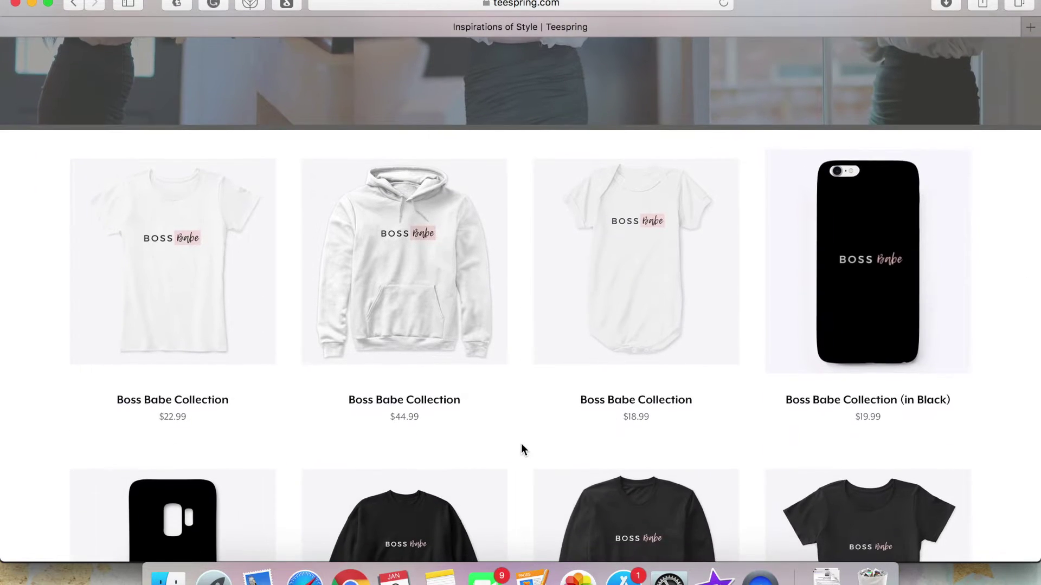
scroll(522, 449, down, 4)
scroll(522, 445, down, 6)
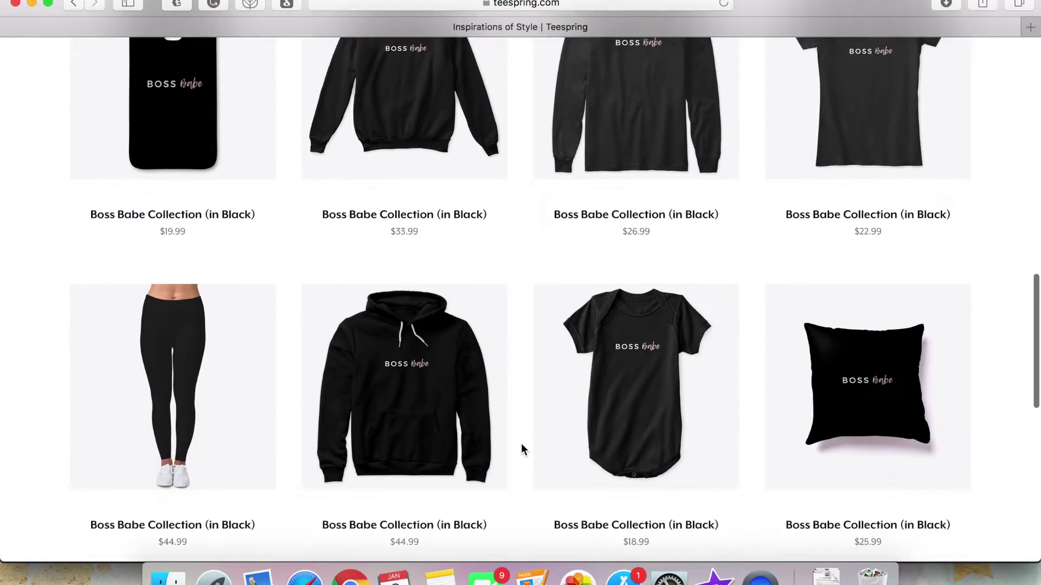
scroll(521, 449, down, 4)
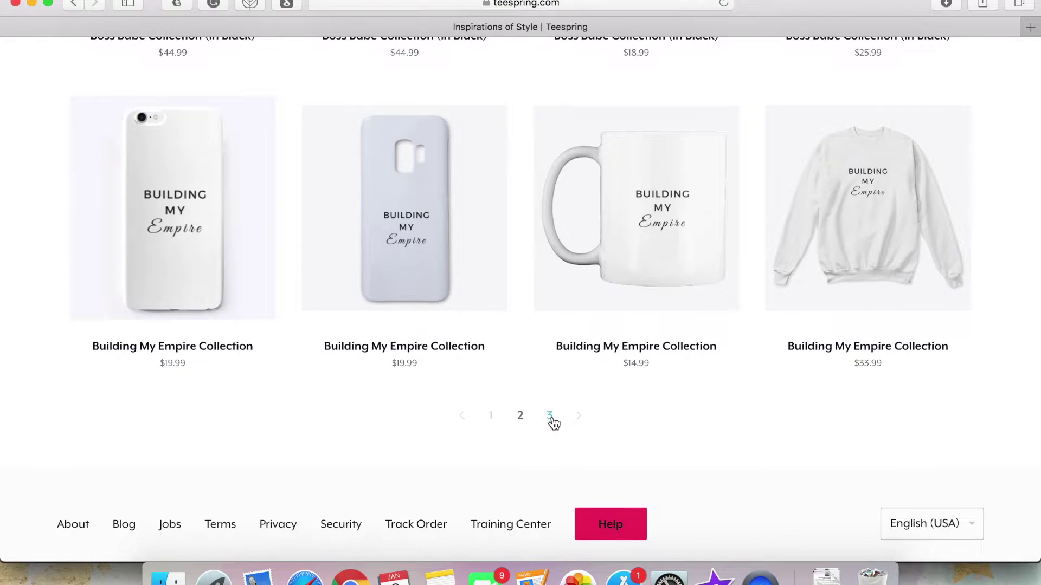
click(550, 417)
scroll(552, 416, down, 3)
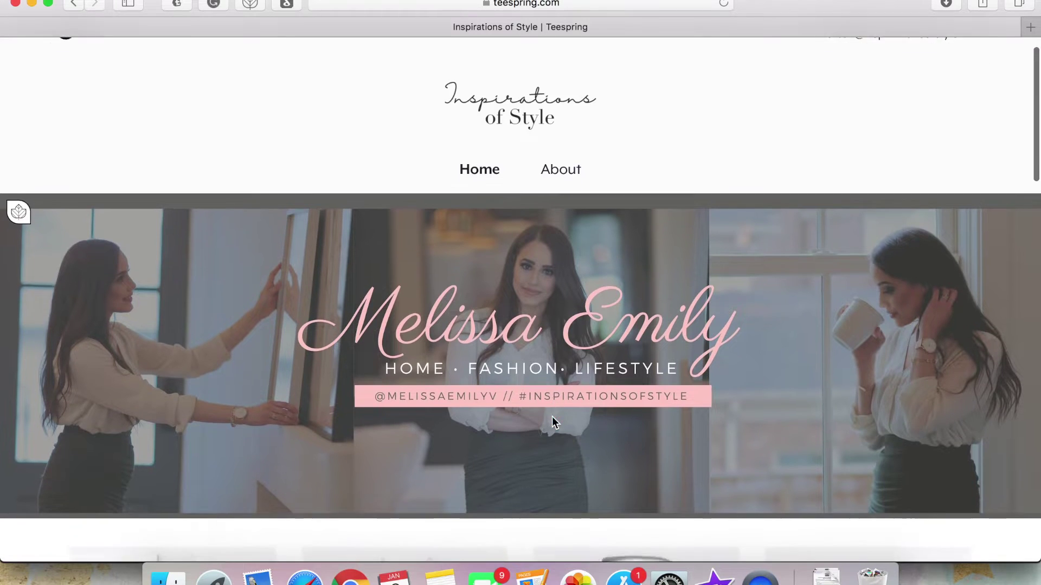
scroll(554, 423, down, 6)
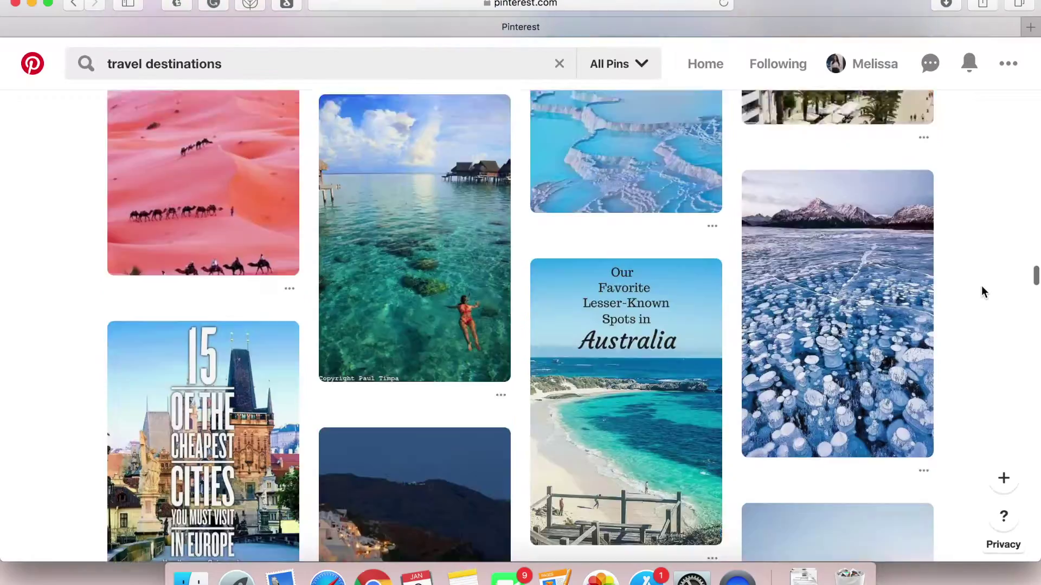
- Save the Santorini travel pin to Vision Board
scroll(981, 287, down, 20)
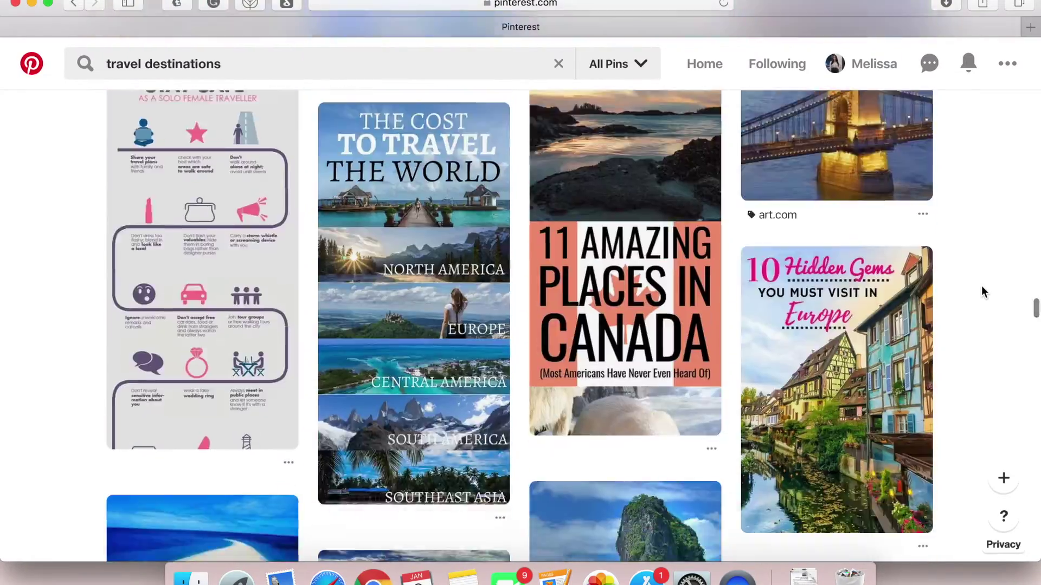
scroll(981, 291, down, 20)
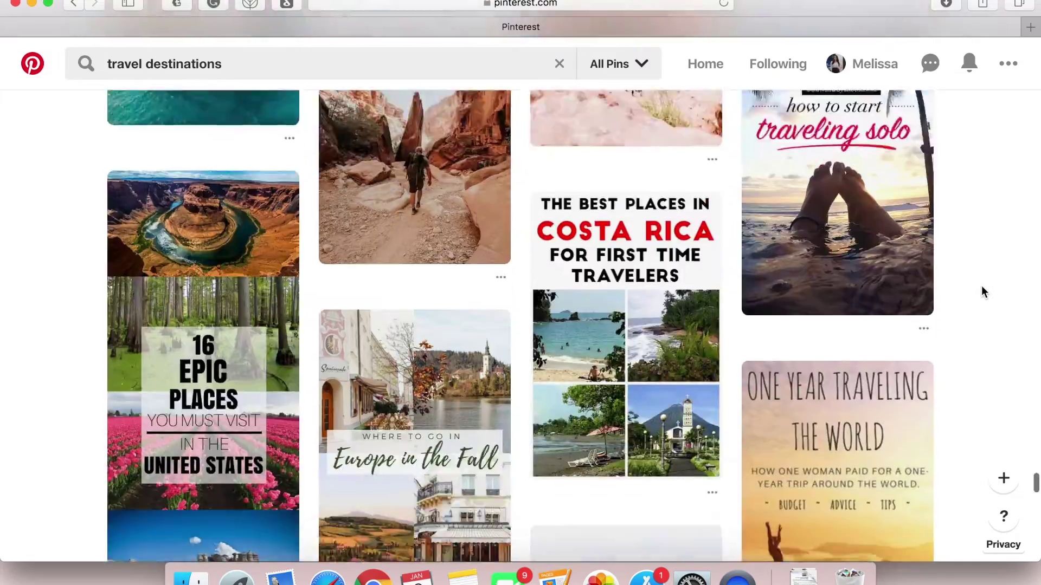
scroll(981, 291, down, 10)
click(700, 113)
click(673, 142)
scroll(1006, 422, down, 20)
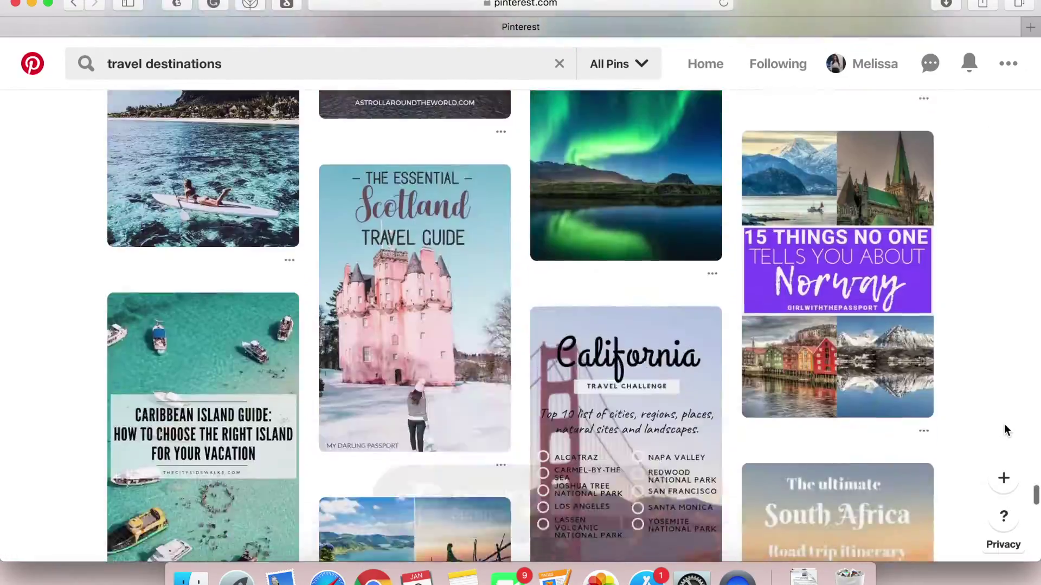
scroll(1003, 429, down, 20)
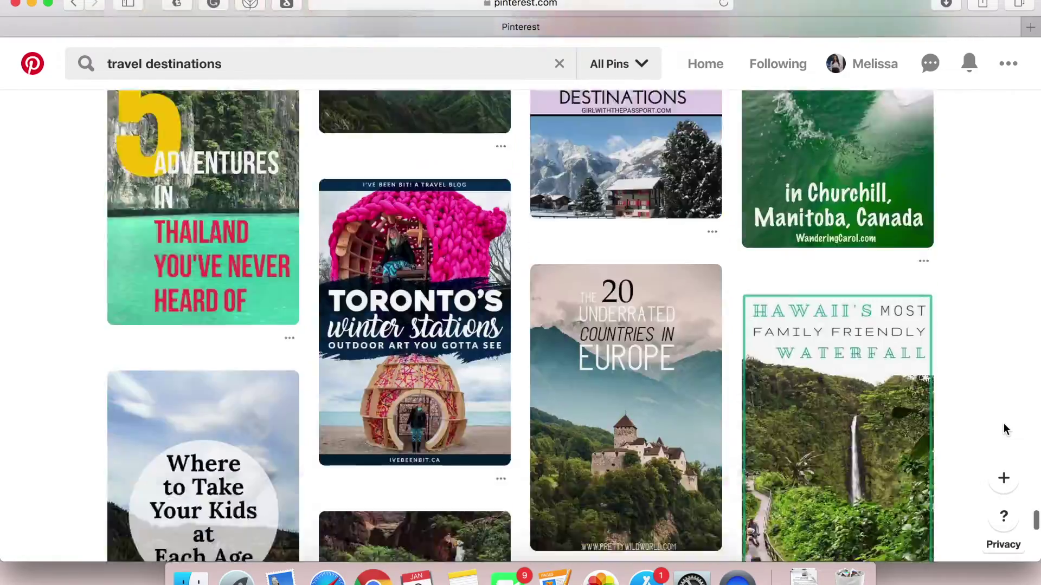
scroll(1003, 427, down, 20)
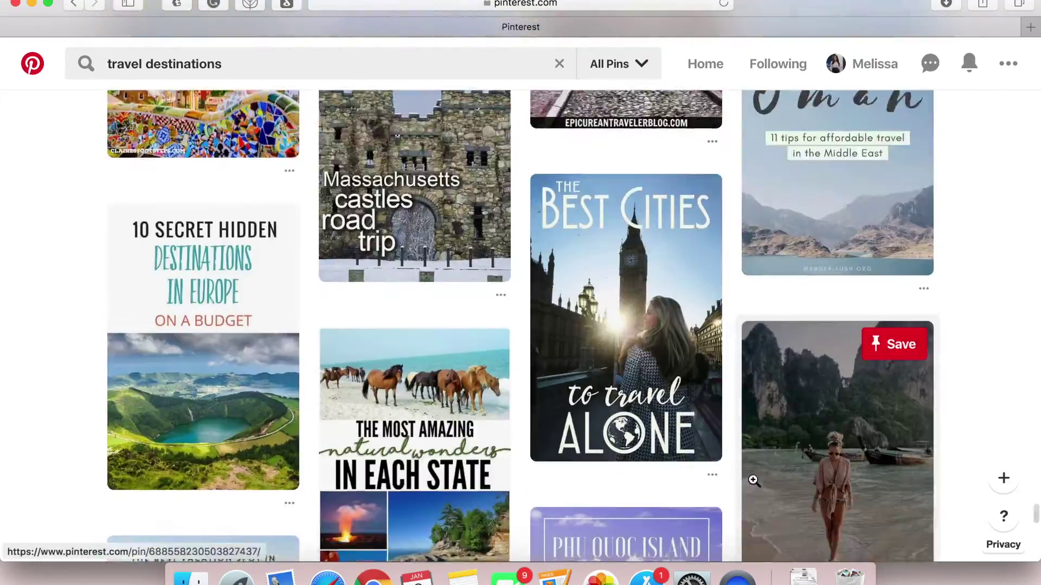
- Search 'beach', save a sea photo pin to Vision Board, and start a White-theme Keynote presentation
click(484, 74)
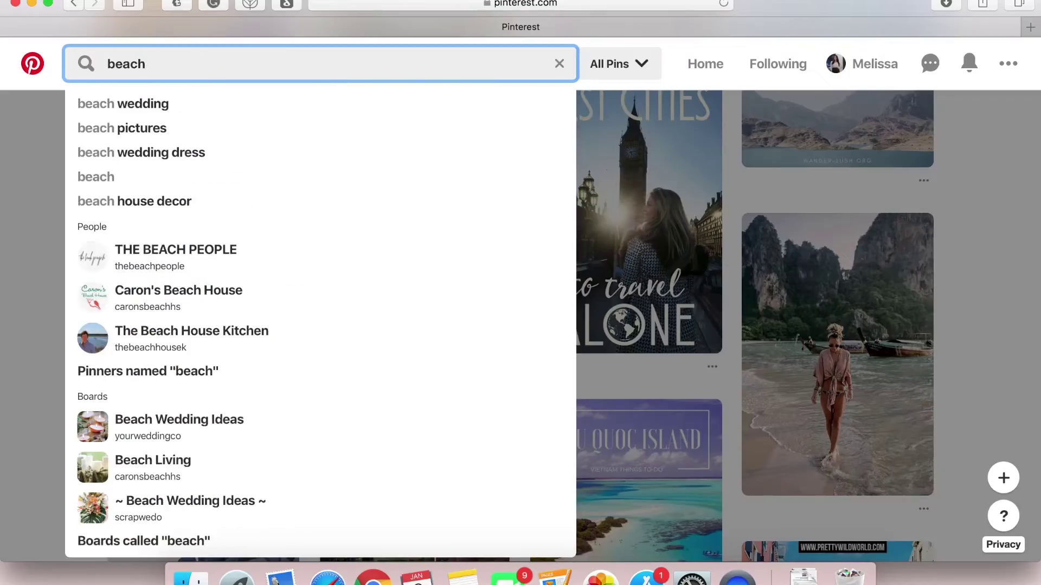
key(Return)
scroll(615, 469, down, 10)
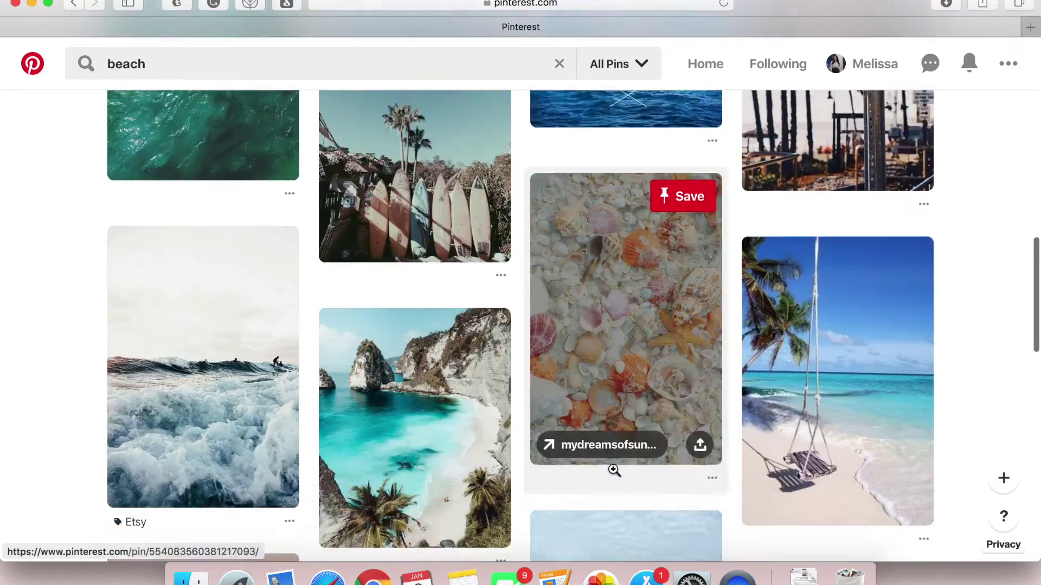
scroll(614, 470, down, 8)
click(689, 138)
click(801, 139)
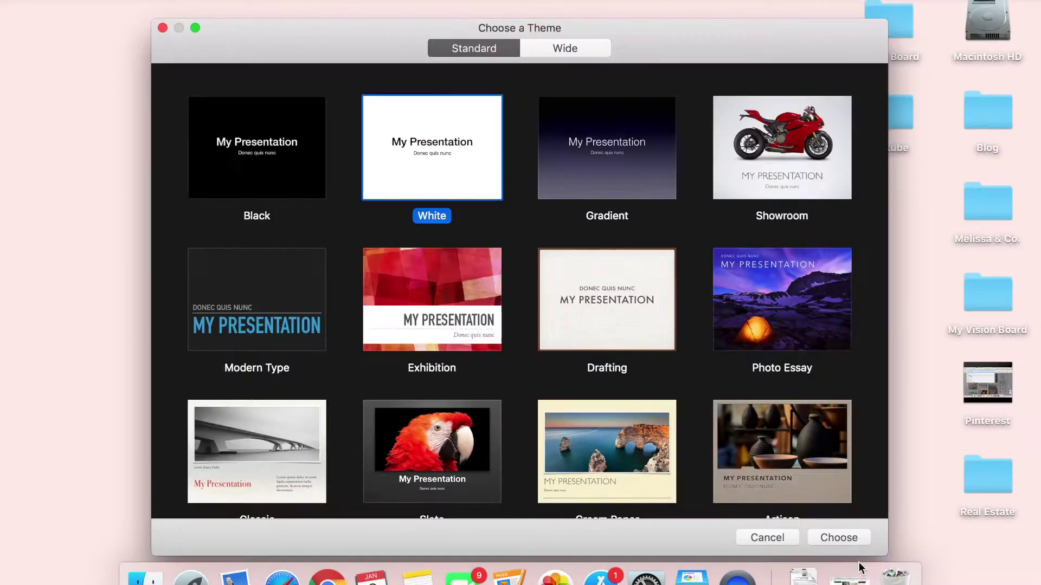
click(837, 537)
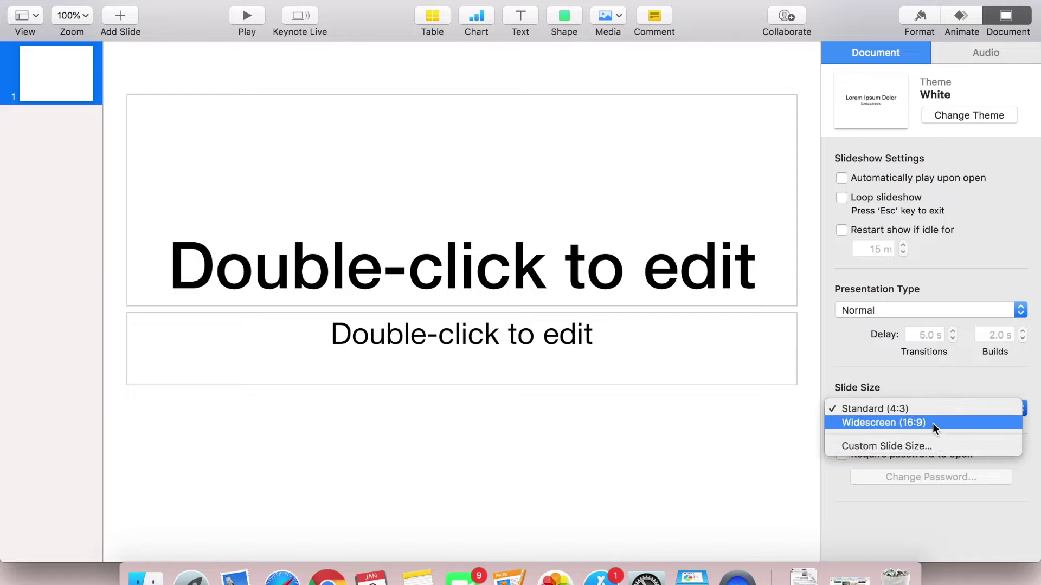
- Set the '2019 Vision Board' title font to Snell Roundhand
double_click(642, 265)
click(918, 22)
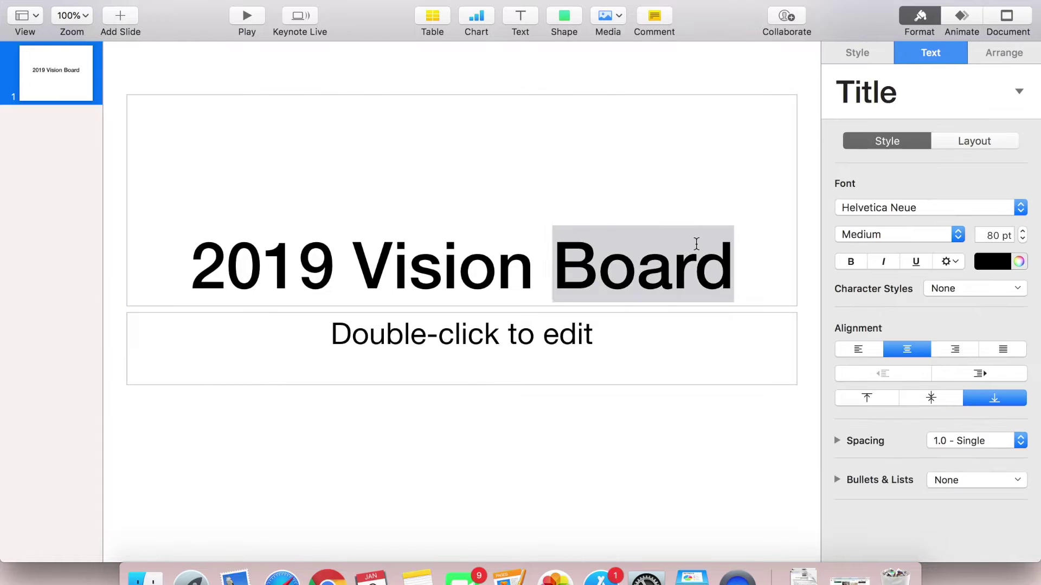
key(super+a)
click(1024, 235)
click(921, 207)
scroll(889, 259, up, 10)
scroll(895, 364, down, 20)
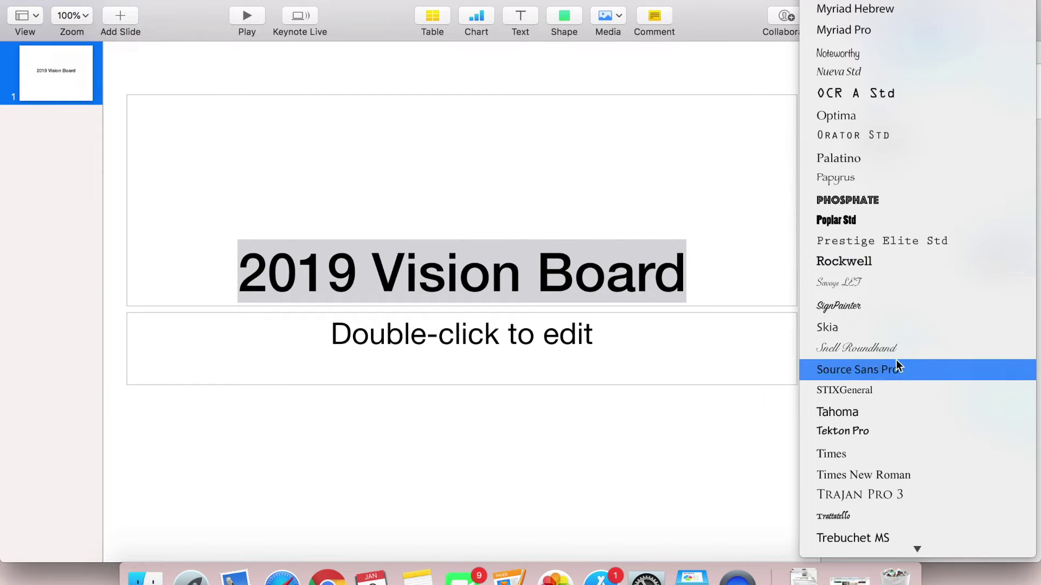
click(894, 348)
- Move the title box to the top of the slide and begin editing the subtitle
drag(478, 143, 489, 108)
drag(503, 185, 513, 90)
click(509, 255)
double_click(514, 364)
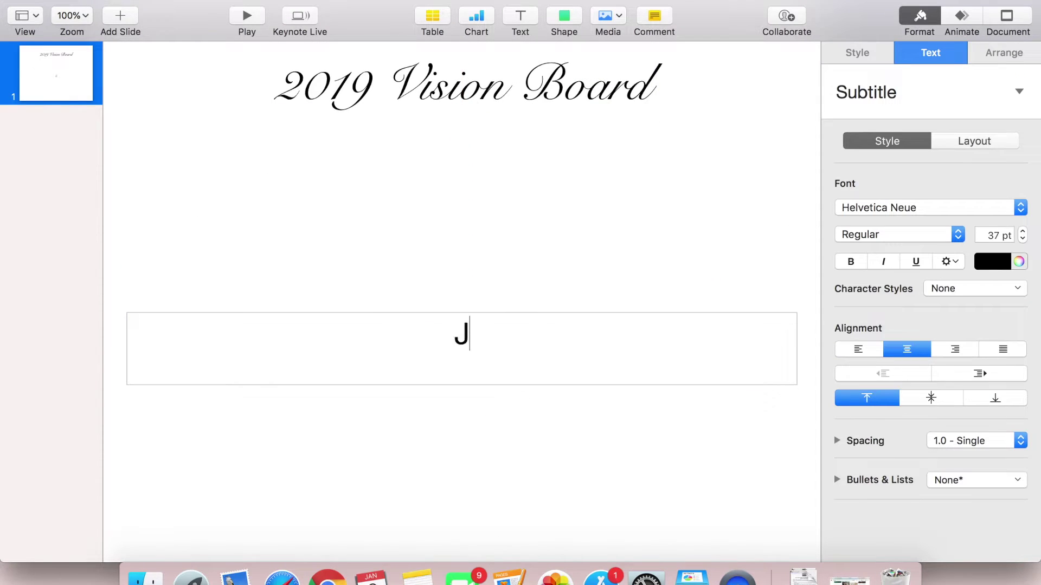
- Narrow the Jeremiah 29:11 caption, set it in Avenir, and move it to the bottom centre
key(Escape)
drag(797, 349, 416, 303)
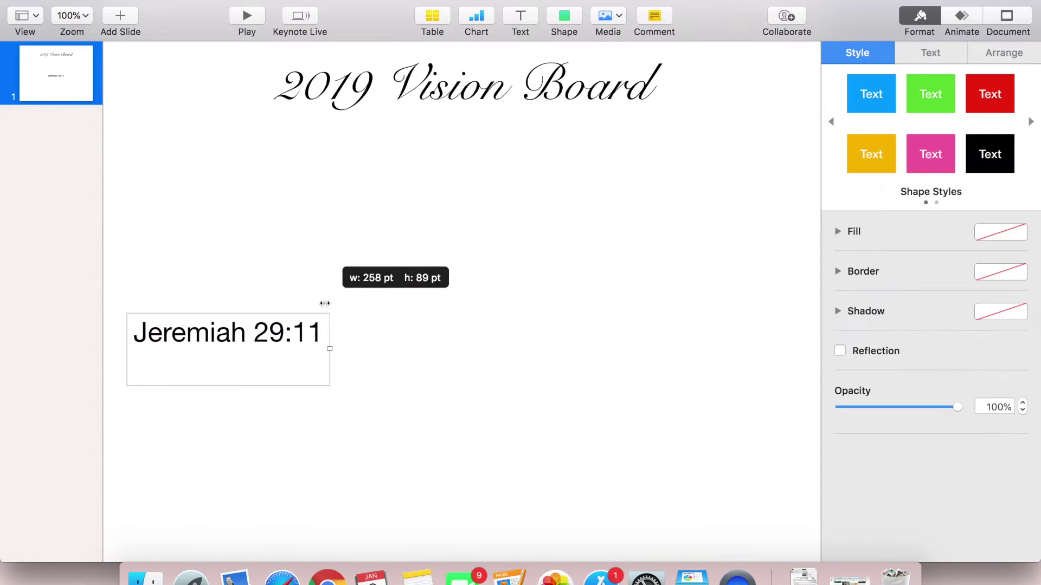
click(931, 53)
click(924, 206)
scroll(959, 200, up, 5)
click(929, 76)
drag(263, 335, 481, 539)
click(520, 373)
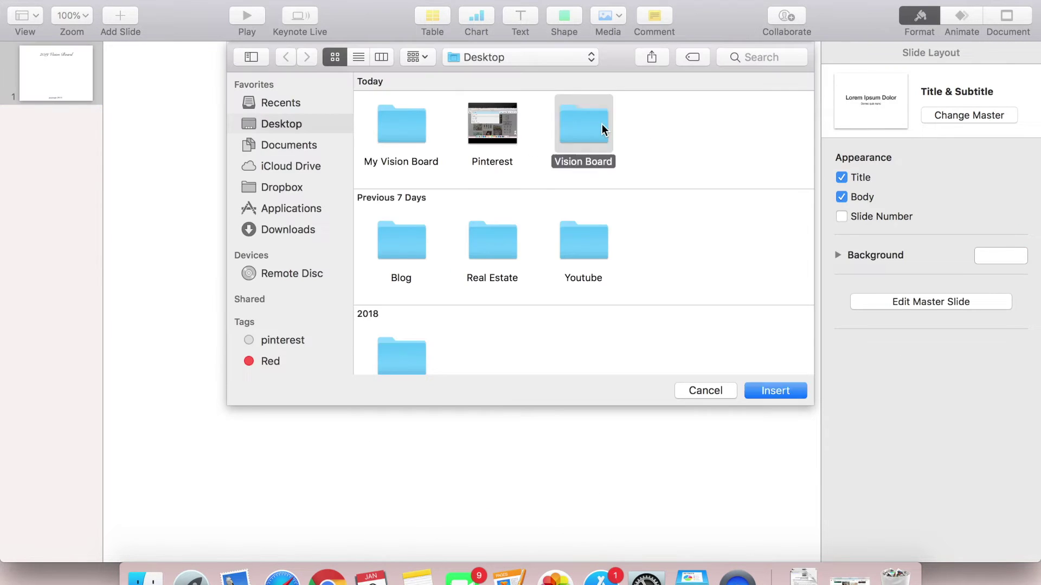
- Insert a first photo from the Vision Board folder and resize it on the slide
double_click(580, 126)
click(399, 142)
click(775, 389)
drag(692, 302, 488, 390)
click(690, 401)
- Insert the roses photo, then resize the kitchen photo to 266 by 400 and move it right
scroll(690, 401, up, 2)
click(456, 98)
scroll(454, 351, down, 2)
drag(453, 355, 453, 352)
click(208, 210)
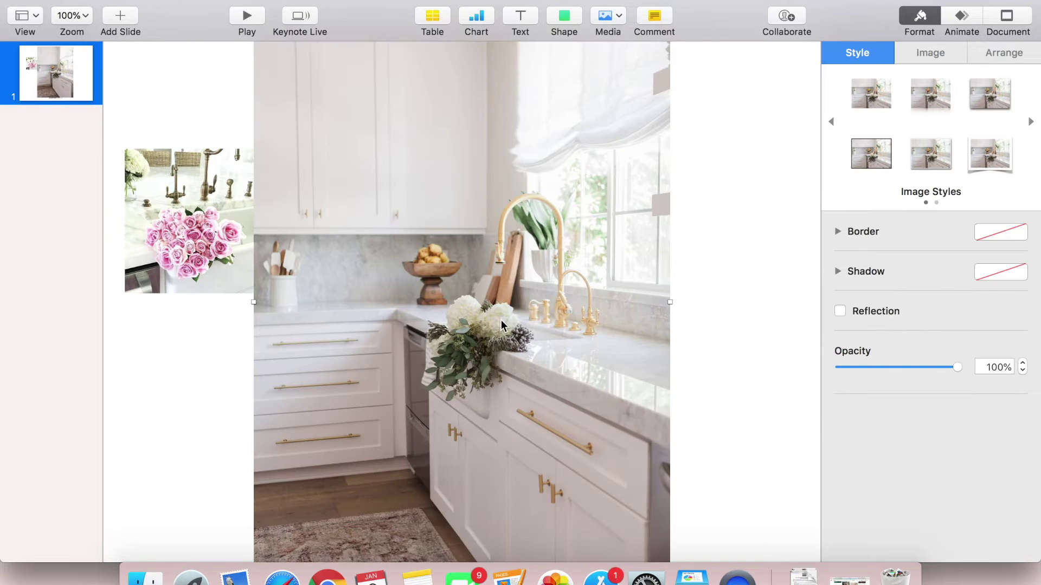
drag(672, 536, 470, 235)
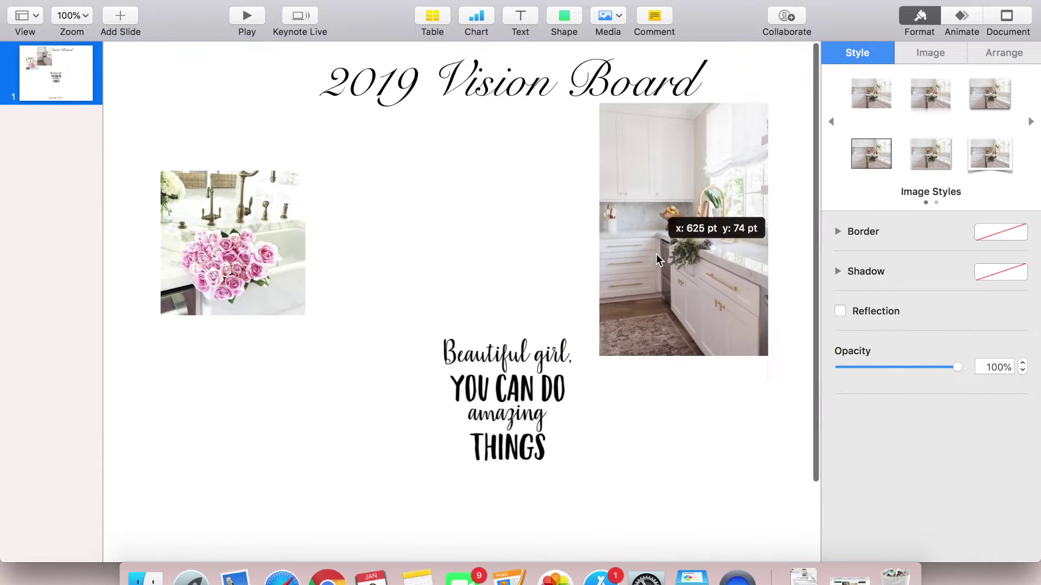
drag(661, 233, 692, 256)
- Move the roses photo beside the kitchen photo and enlarge it
click(232, 240)
drag(232, 239, 509, 220)
drag(580, 297, 607, 291)
click(534, 261)
click(220, 217)
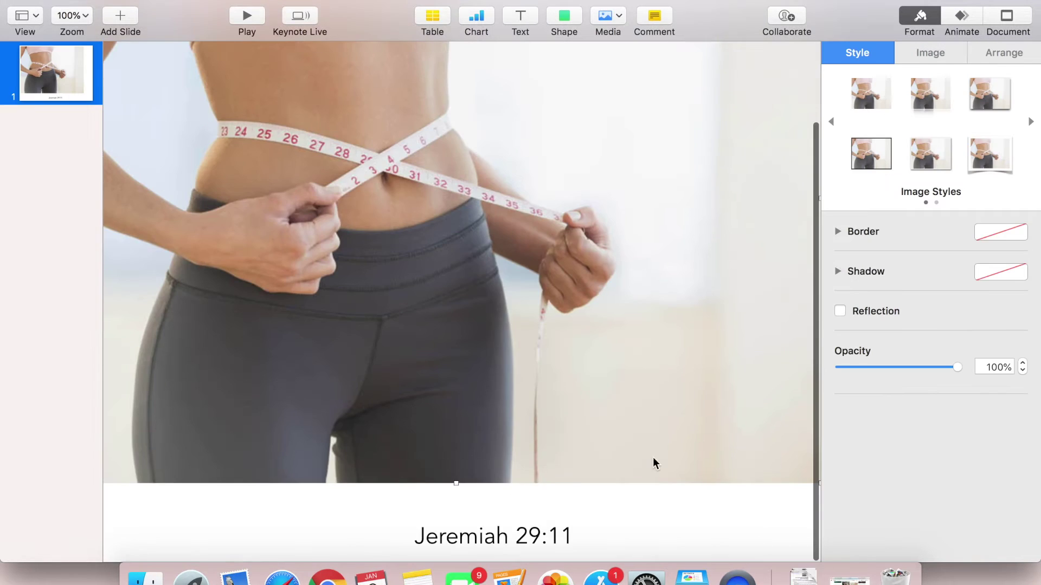
- Shrink the oversized waist photo and move it to the bottom-left
drag(653, 464, 796, 312)
drag(277, 263, 275, 528)
click(437, 469)
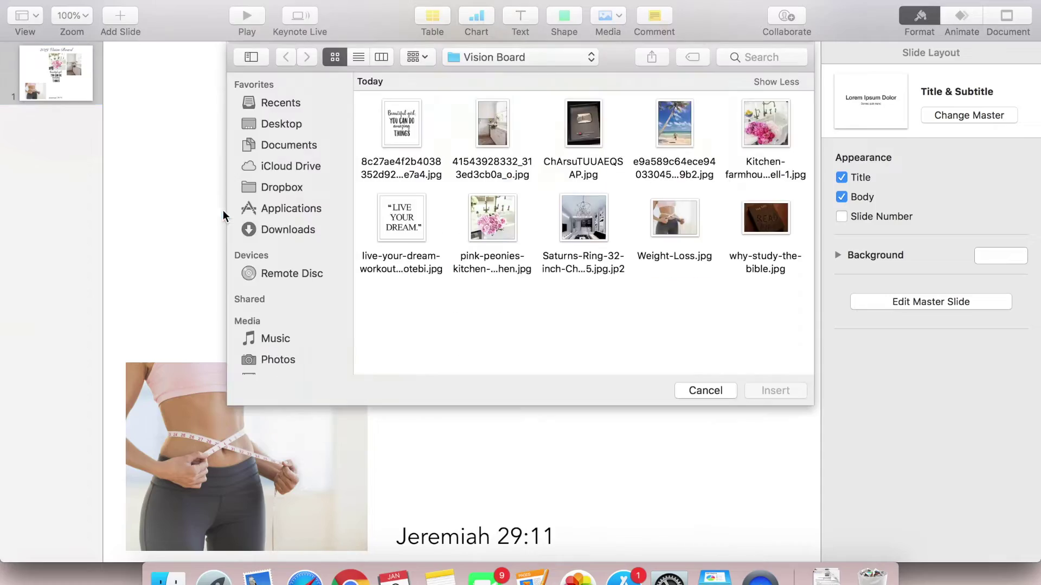
- Insert the beach photo and place it at the bottom-right of the collage
double_click(413, 132)
drag(413, 133, 716, 450)
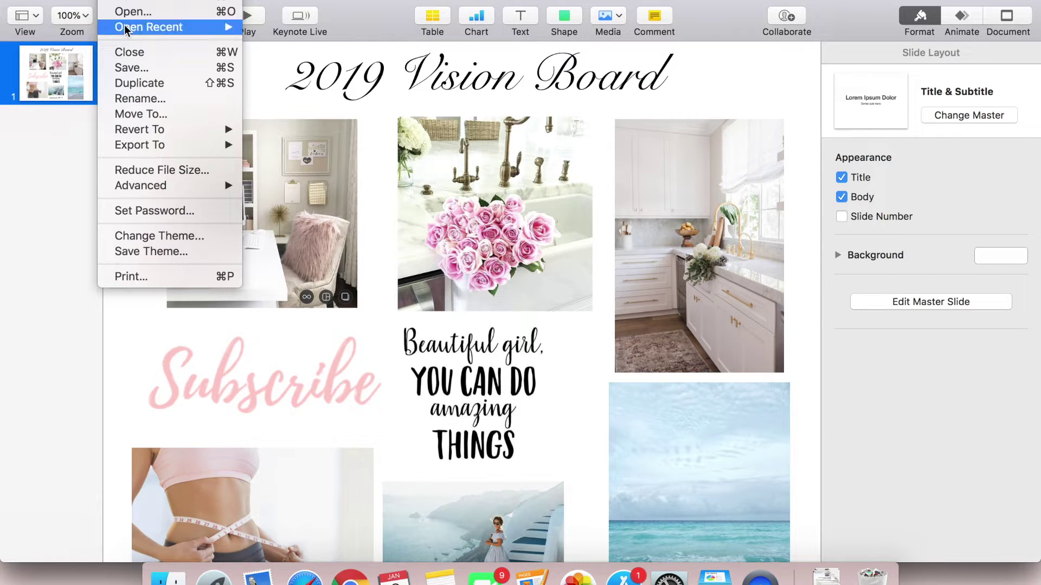
- Export the slide as images named 'Digital Vision Board' to the Desktop, then keep the presentation as 'Vision Board Template'
mouse_move(163, 144)
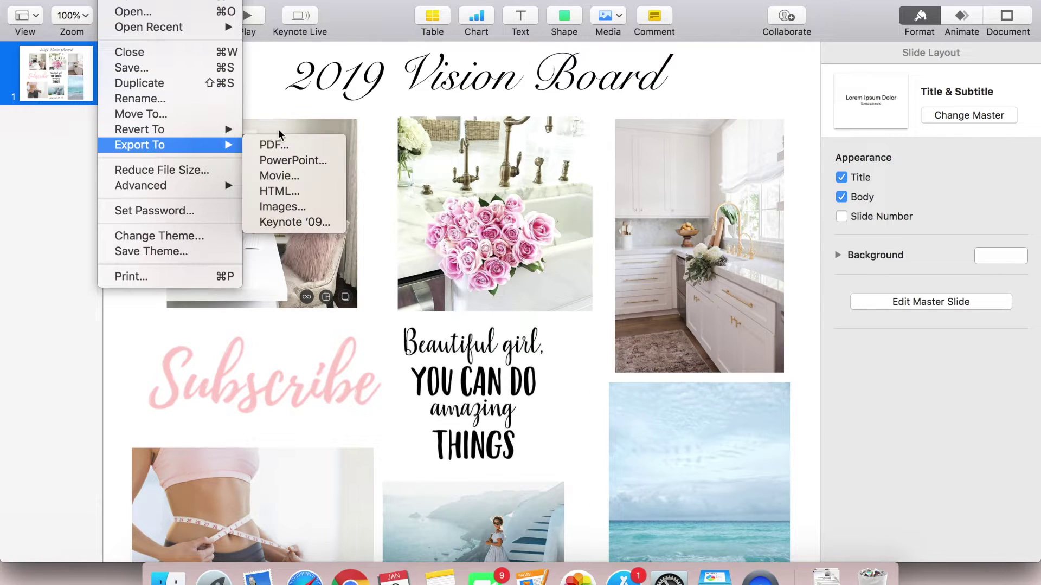
click(301, 206)
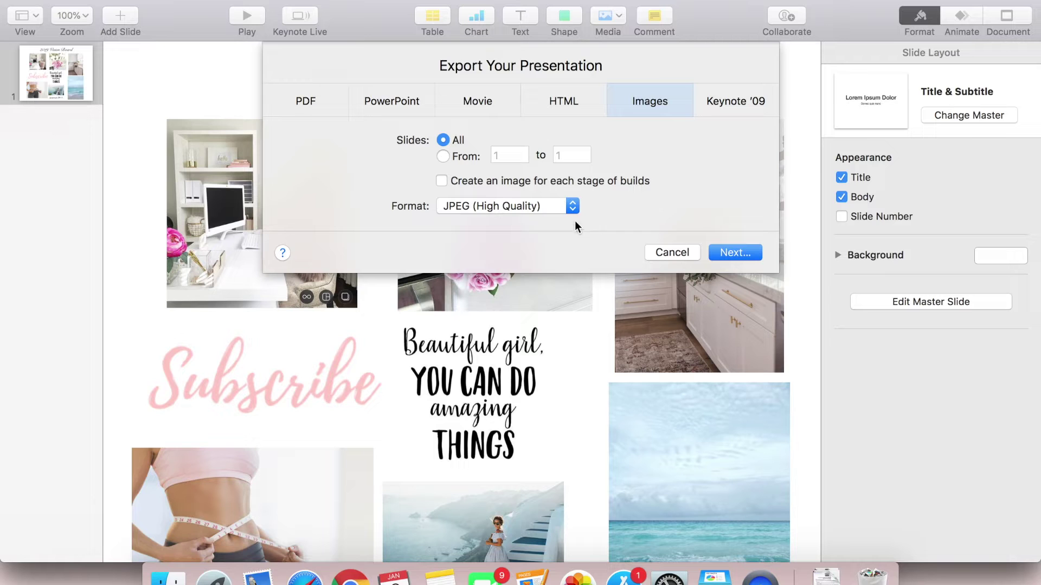
click(735, 252)
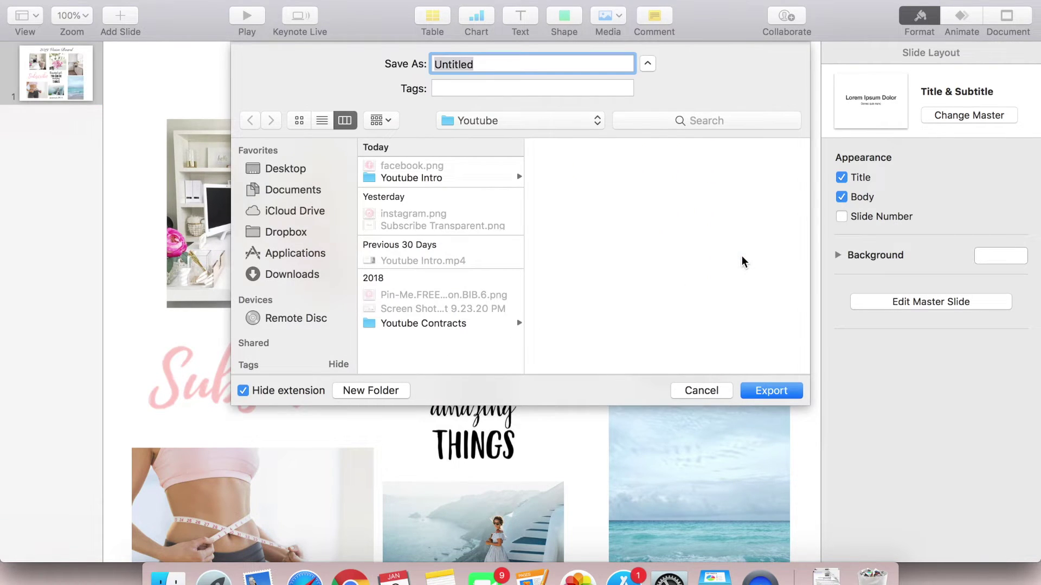
text(V)
click(300, 171)
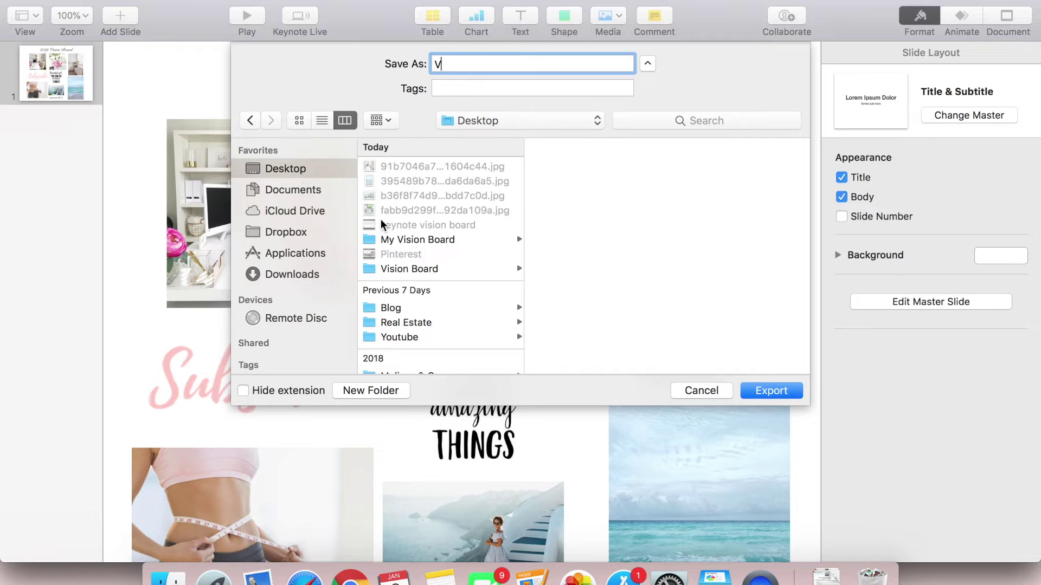
key(BackSpace)
text(Digital Vision Board)
click(792, 393)
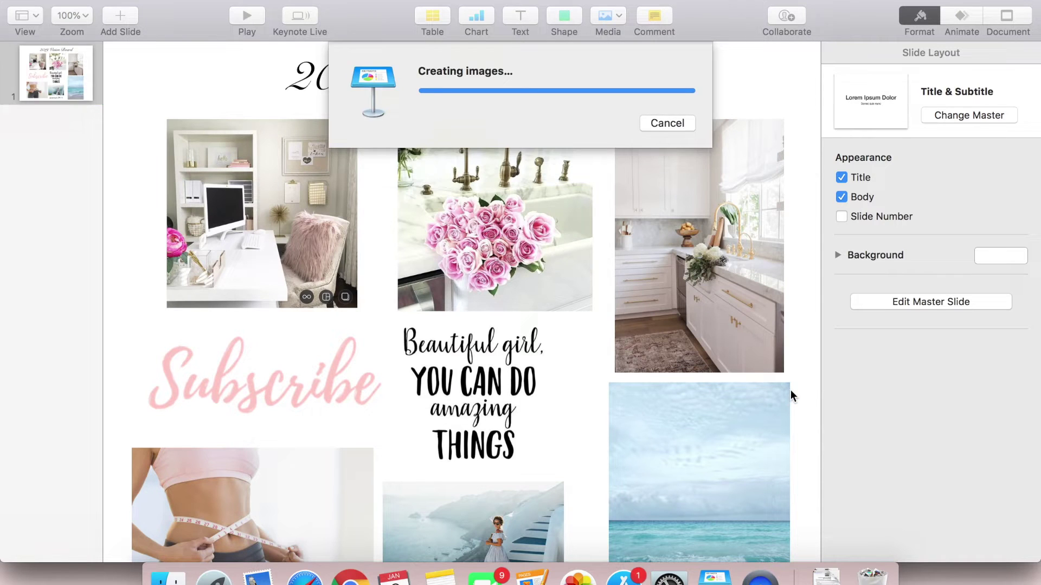
key(super+w)
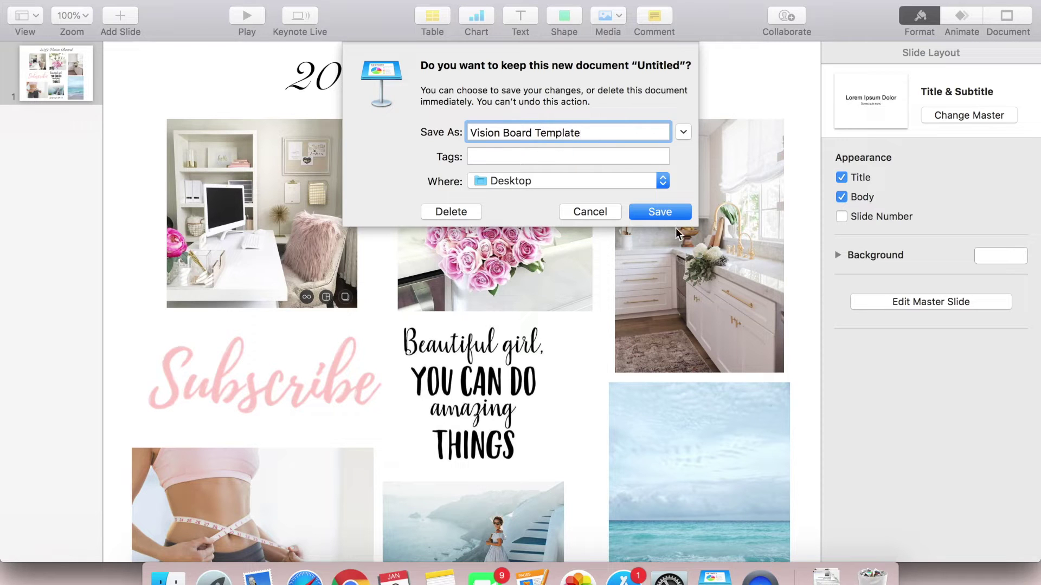
click(660, 216)
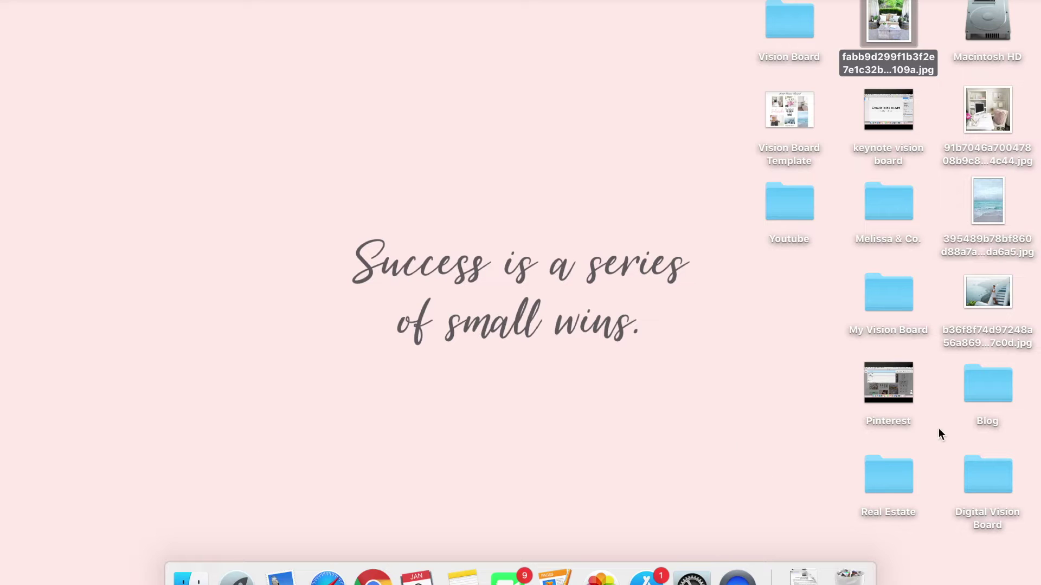
- Move the four downloaded JPG images off the desktop into the Vision Board folder
drag(888, 25, 789, 24)
drag(986, 109, 895, 493)
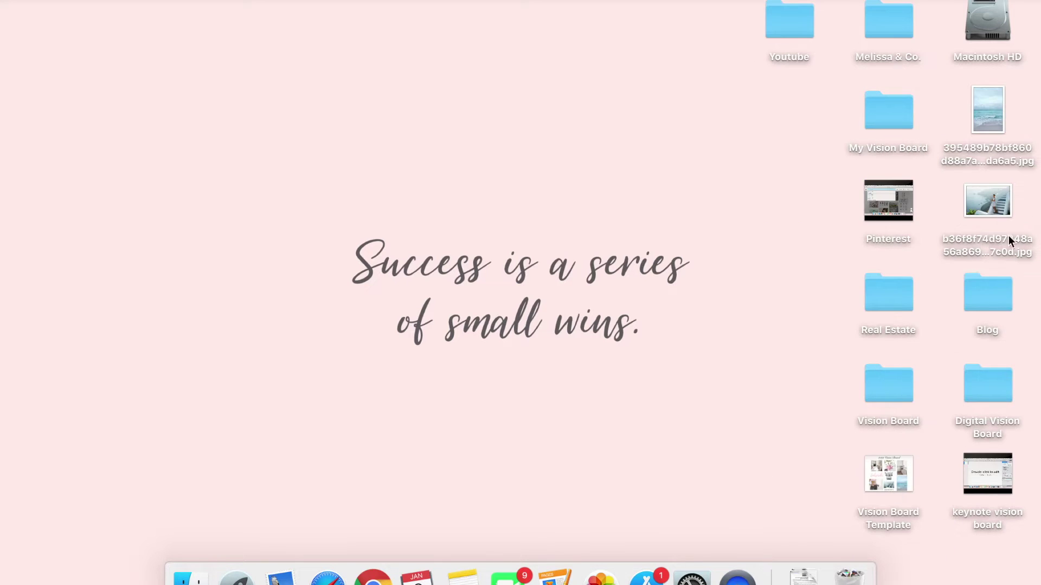
drag(949, 99, 885, 484)
- Open the Vision Board Template presentation from the Desktop
click(880, 298)
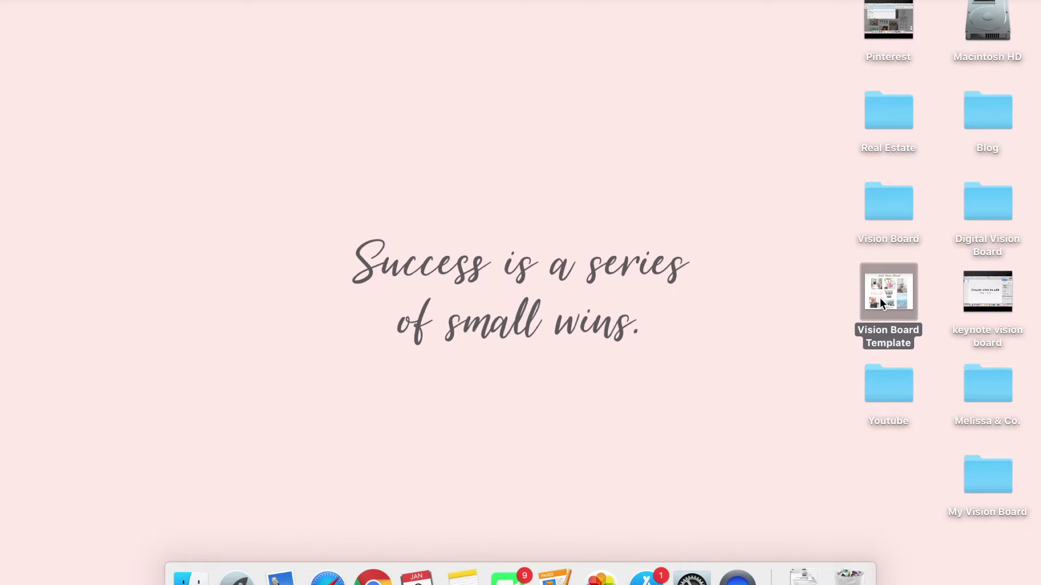
double_click(879, 298)
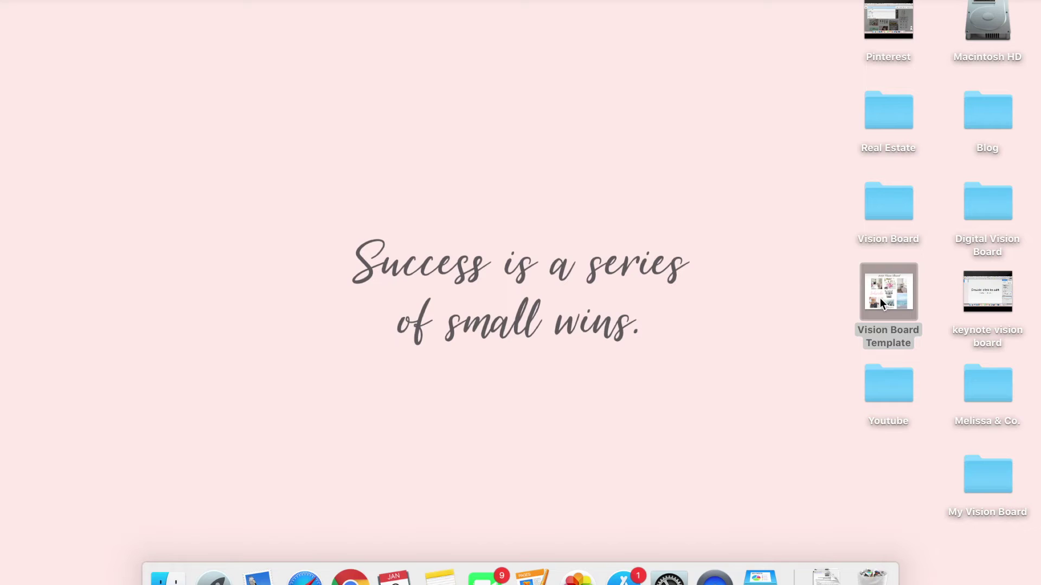
scroll(532, 362, down, 4)
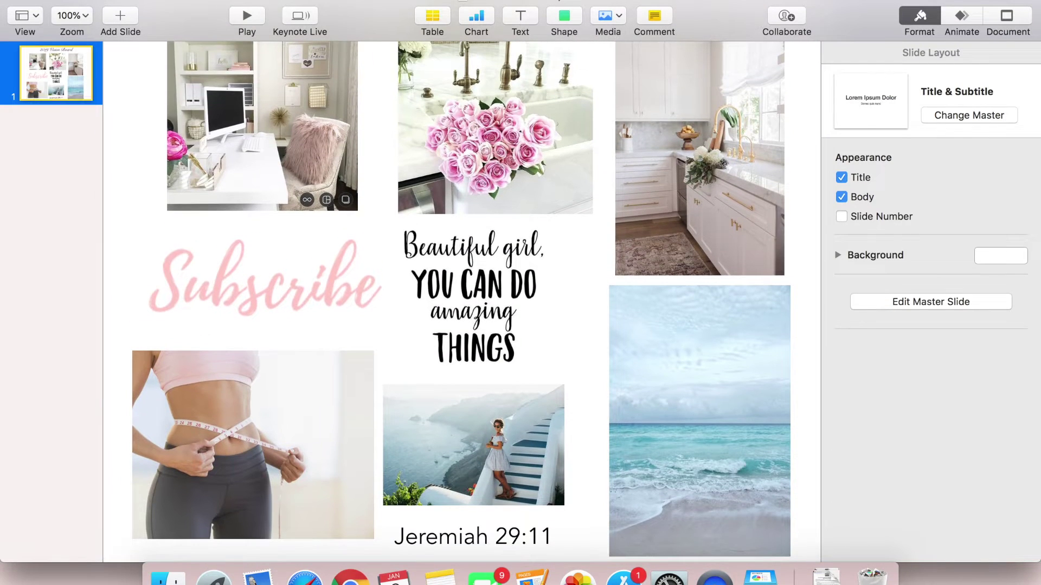
- Export the slide as a high-quality JPEG named '2019 Vision Board' to the Desktop and open it
click(111, 2)
mouse_move(154, 144)
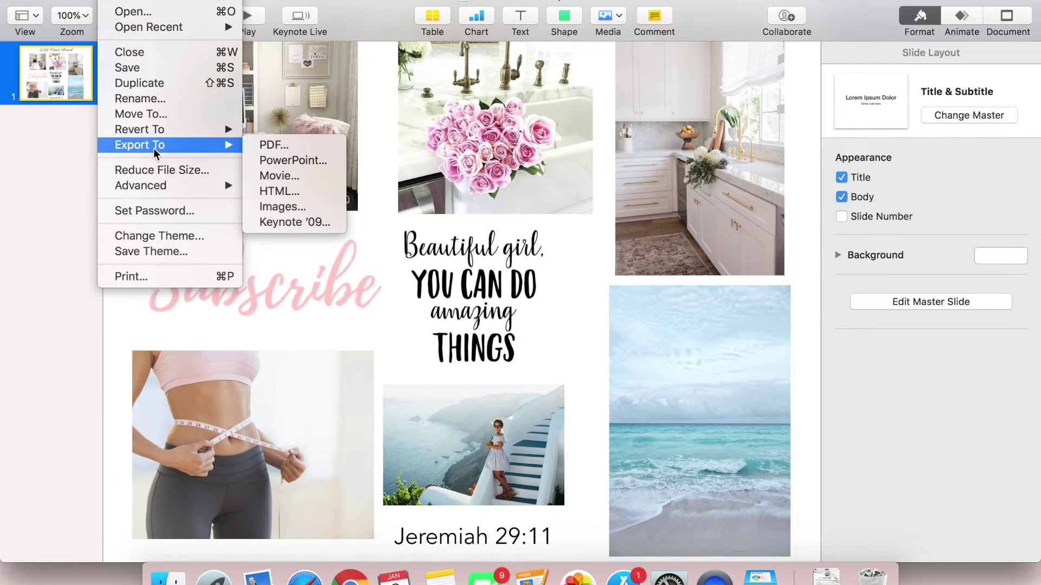
click(292, 206)
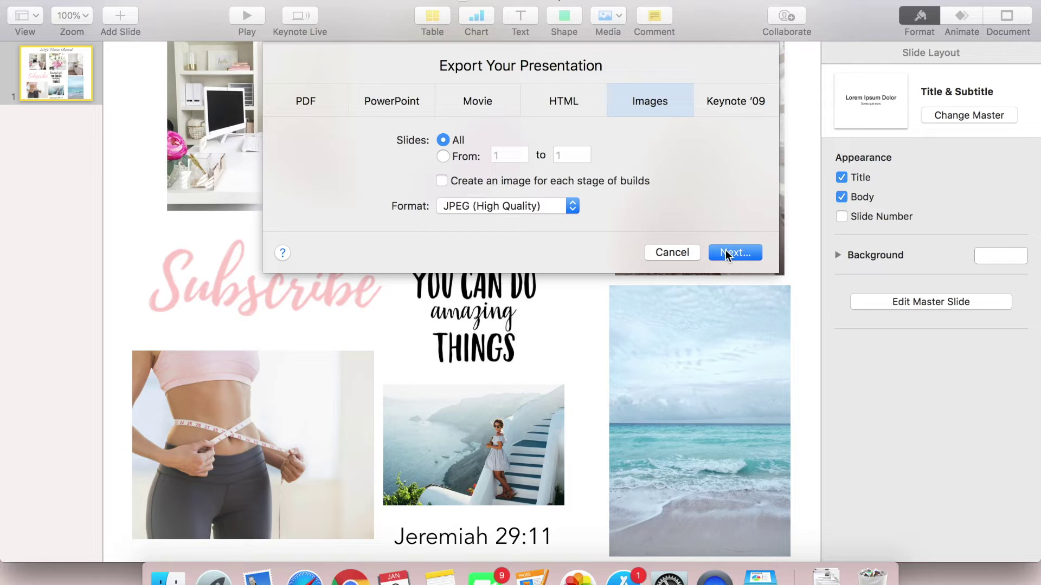
click(725, 252)
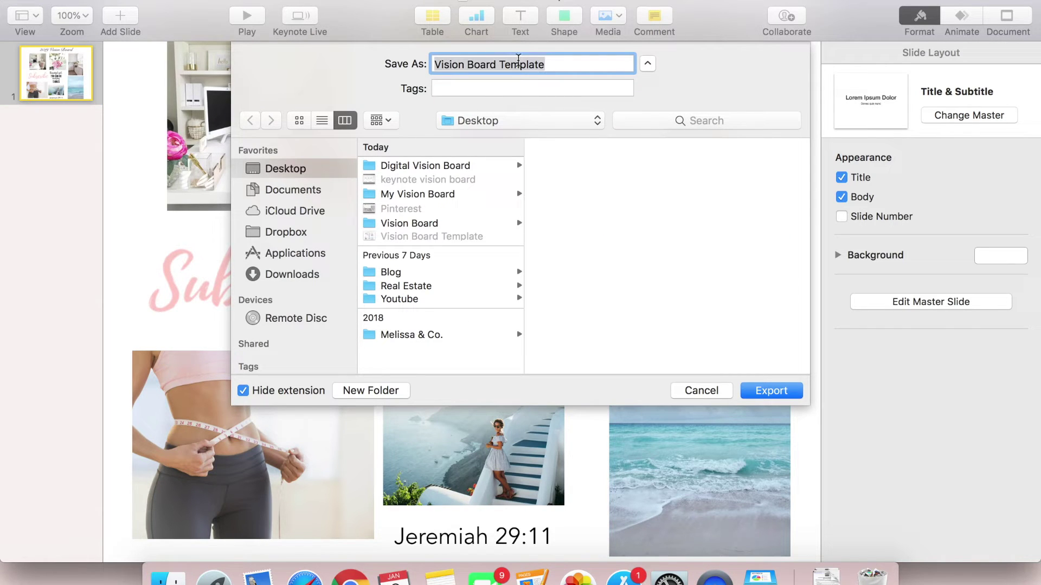
text(Mh)
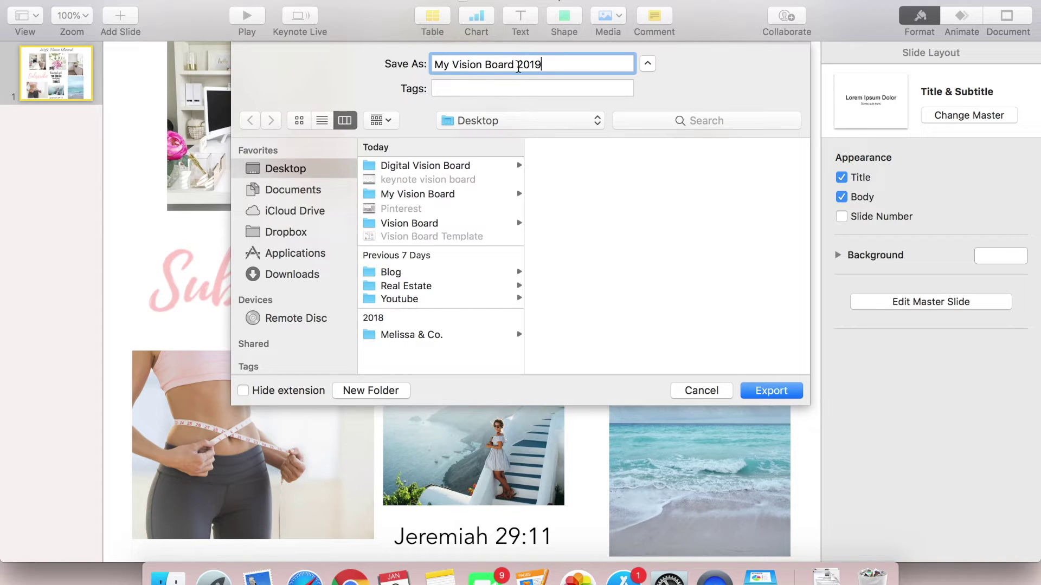
drag(517, 68, 429, 65)
key(BackSpace)
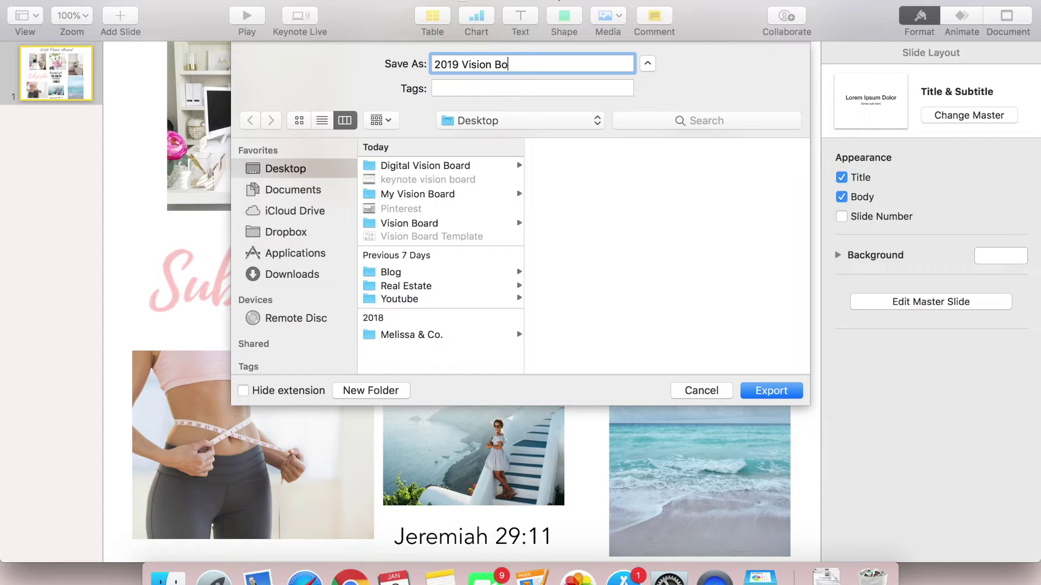
click(787, 391)
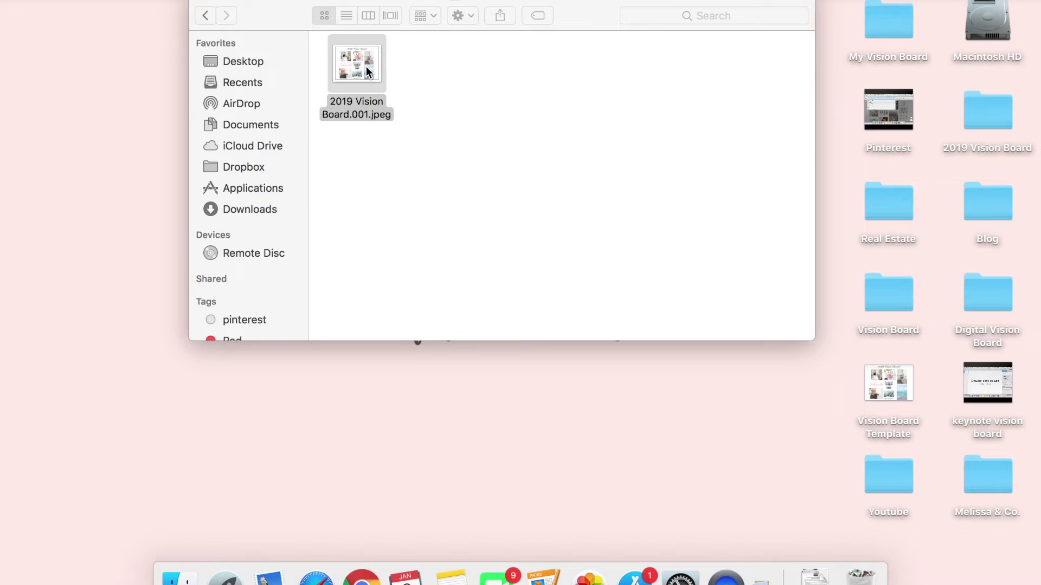
double_click(366, 66)
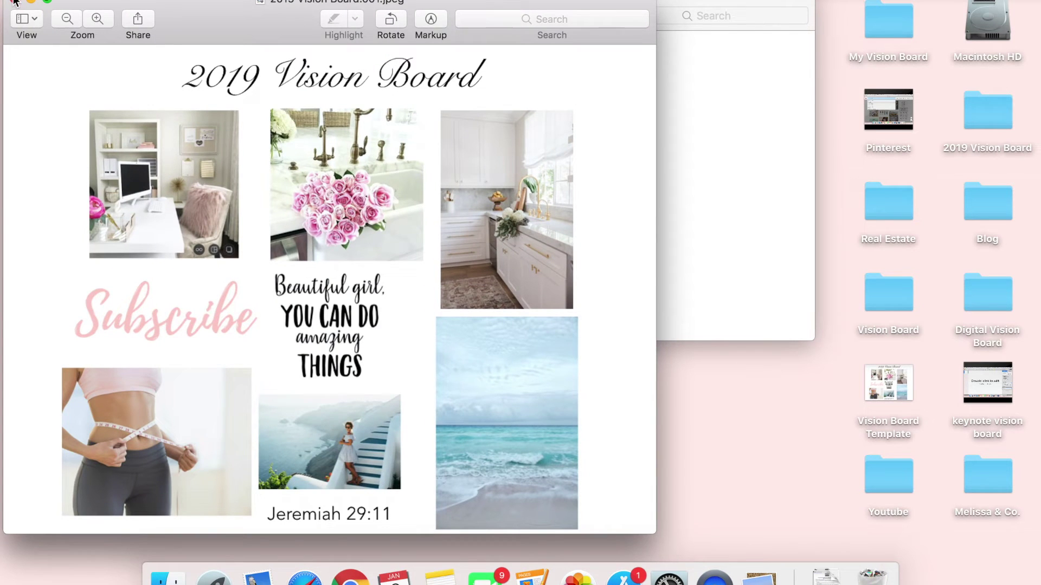
- Close Preview and the Finder window, then drag the Digital Vision Board folder to the Trash
click(15, 2)
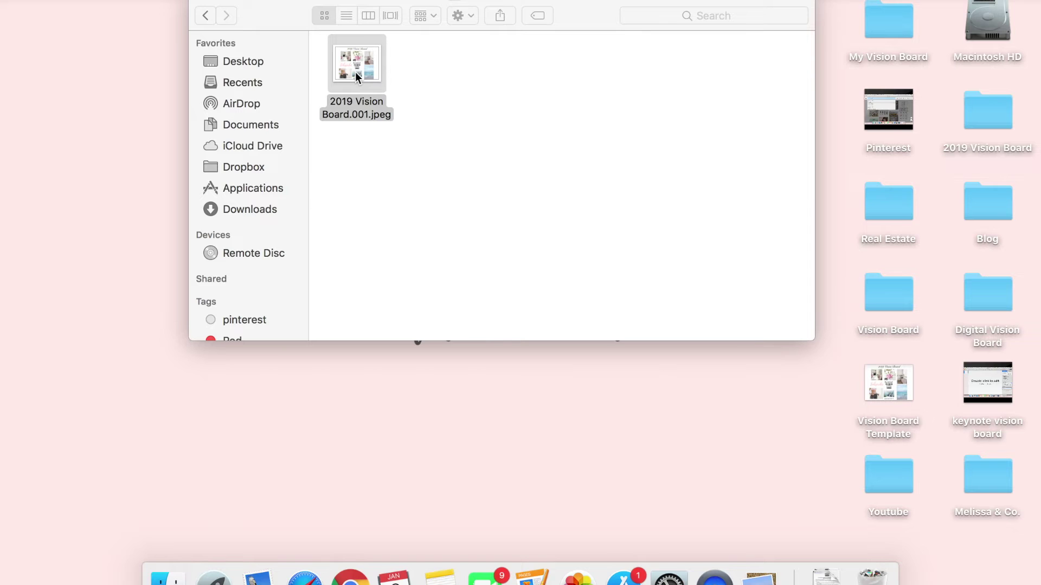
click(204, 3)
drag(984, 299, 871, 576)
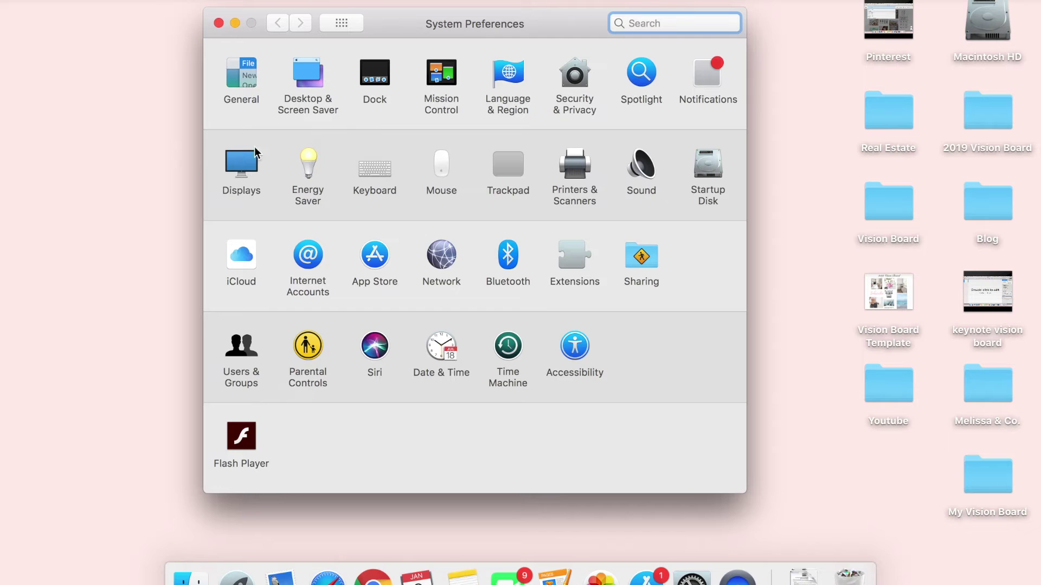
- Show Desktop folder pictures in Desktop & Screen Saver and move the exported JPEG onto the desktop
click(307, 80)
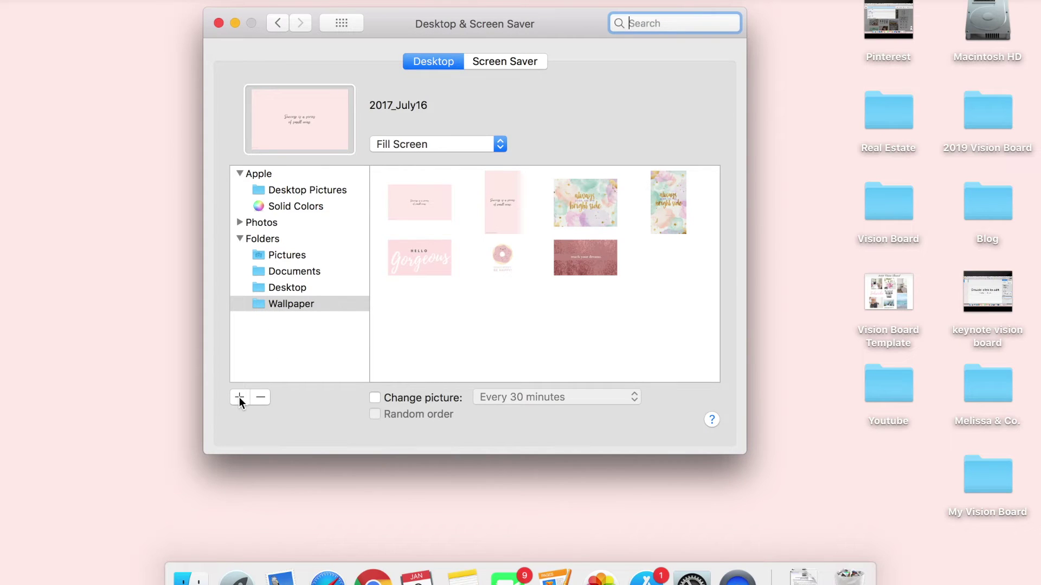
click(309, 189)
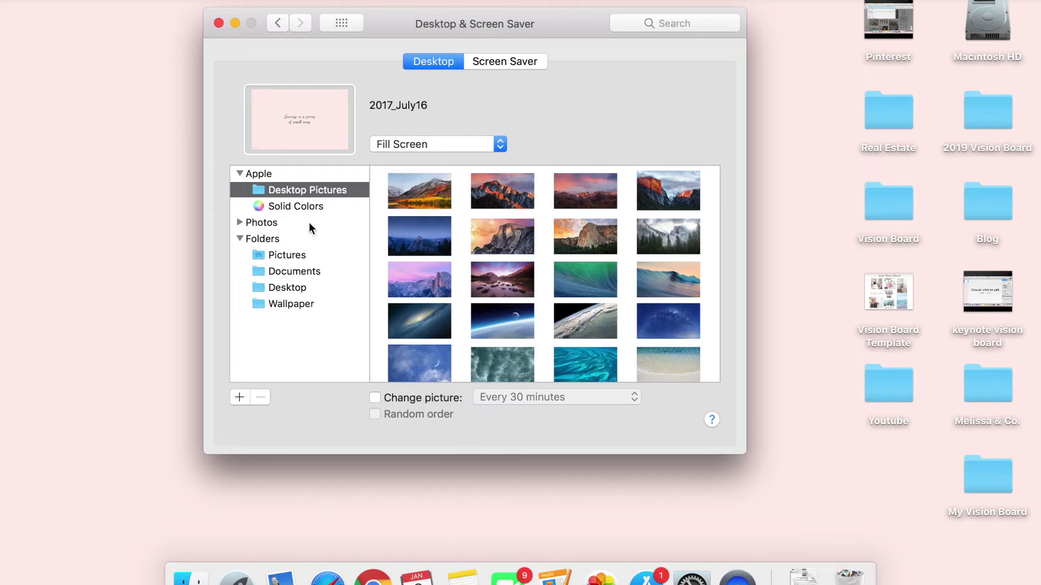
click(305, 287)
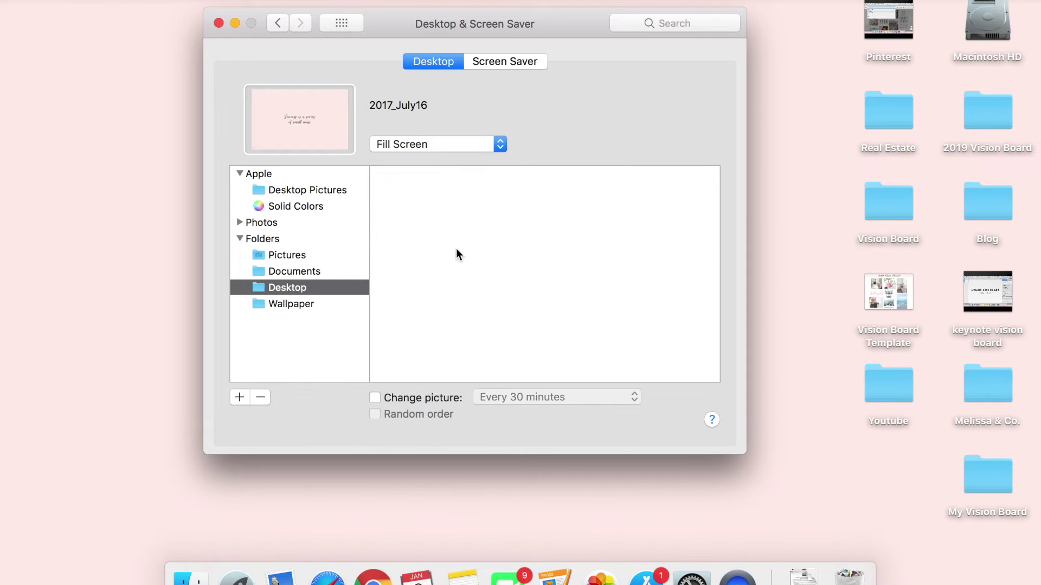
double_click(988, 111)
drag(351, 72, 814, 439)
click(202, 5)
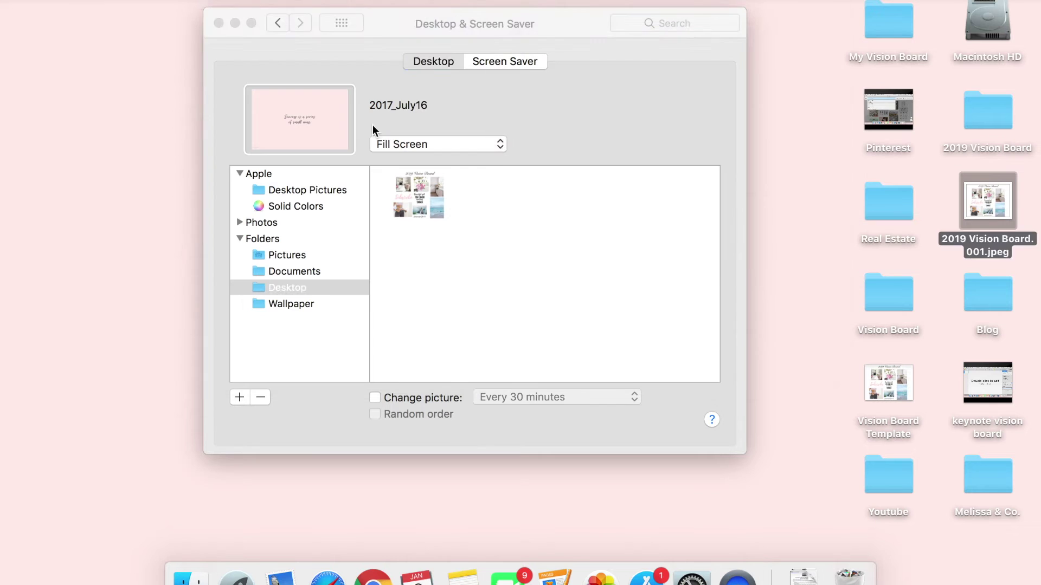
- Set the 2019 Vision Board image as wallpaper, try fit-to-screen scaling, and minimize the settings
click(434, 214)
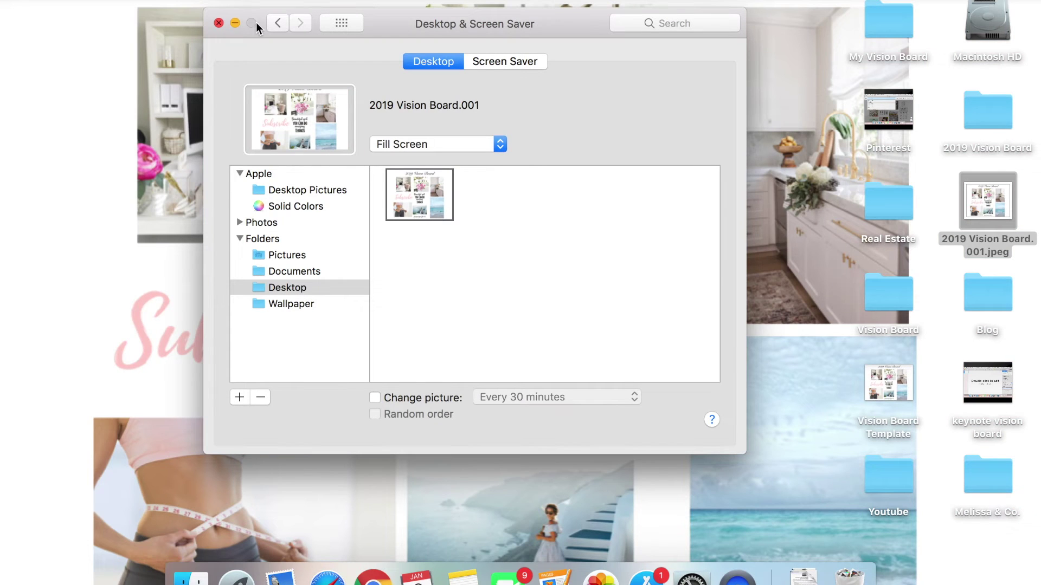
click(425, 147)
click(427, 158)
click(412, 144)
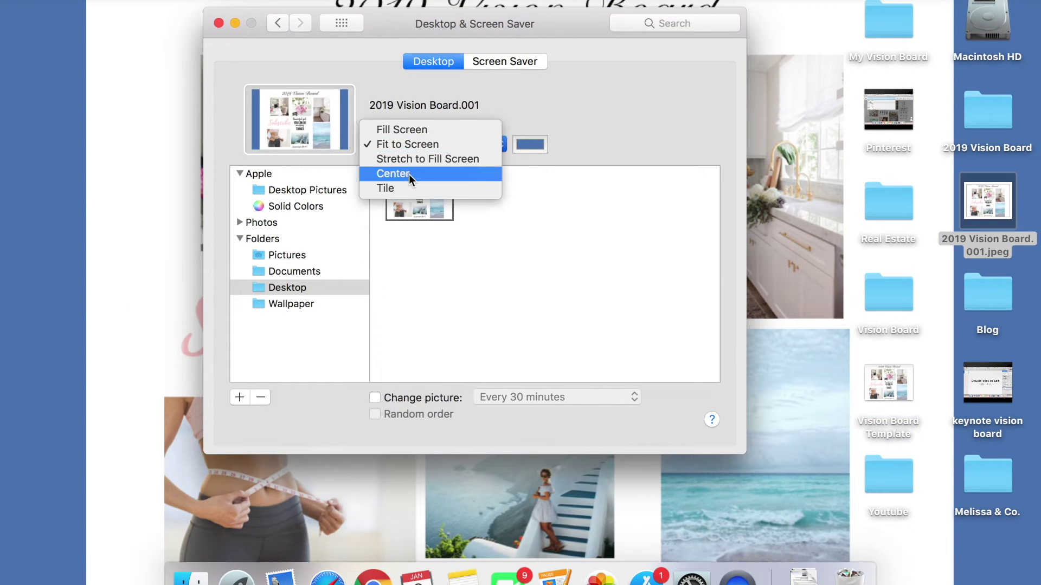
click(409, 159)
key(super+m)
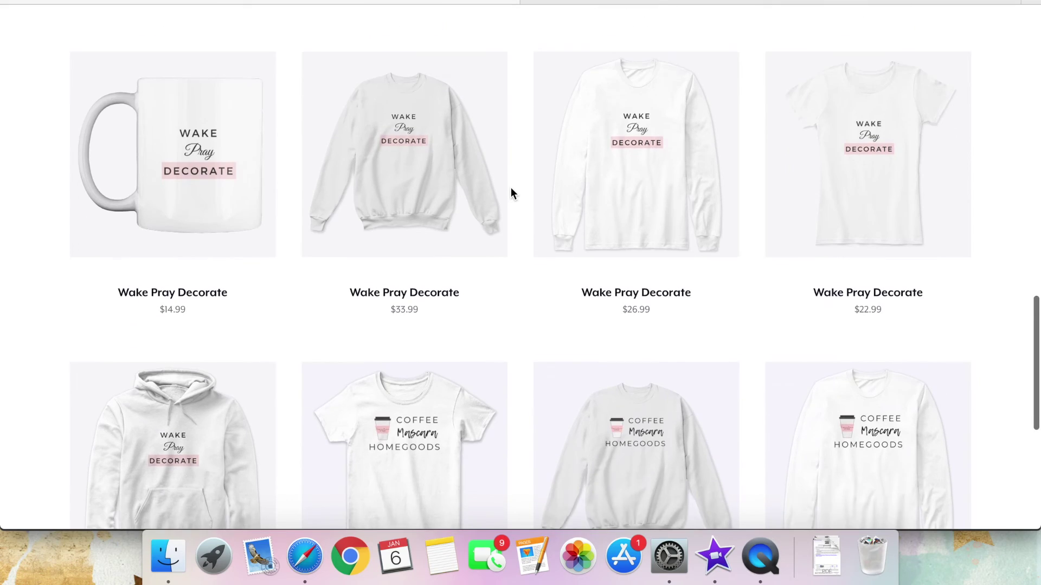
- Scroll down the Teespring store and open the $26.99 Coffee, Mascara, Home Goods Premium Long Sleeve Tee
scroll(511, 188, down, 5)
scroll(511, 194, down, 2)
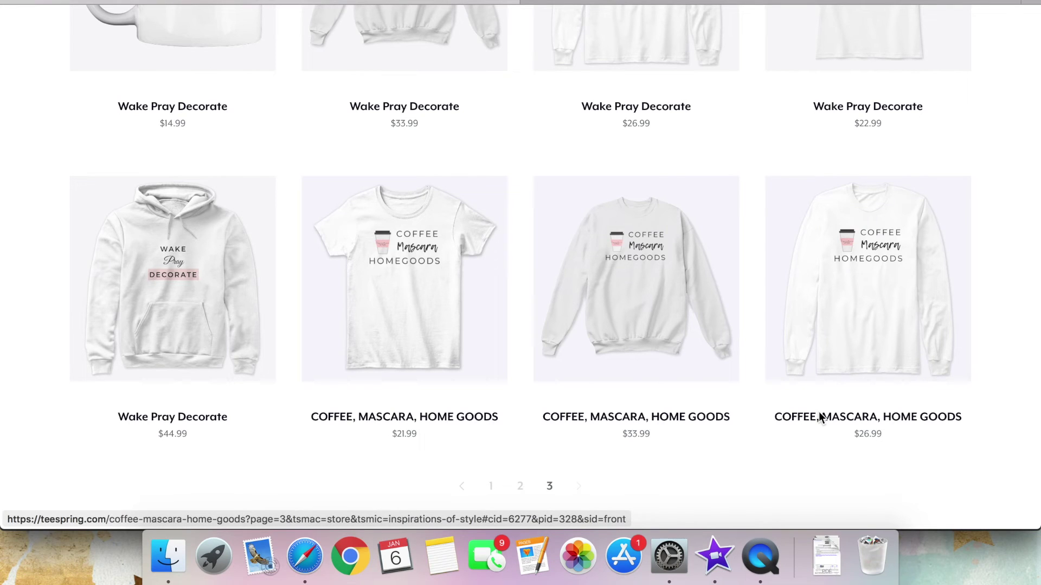
click(837, 338)
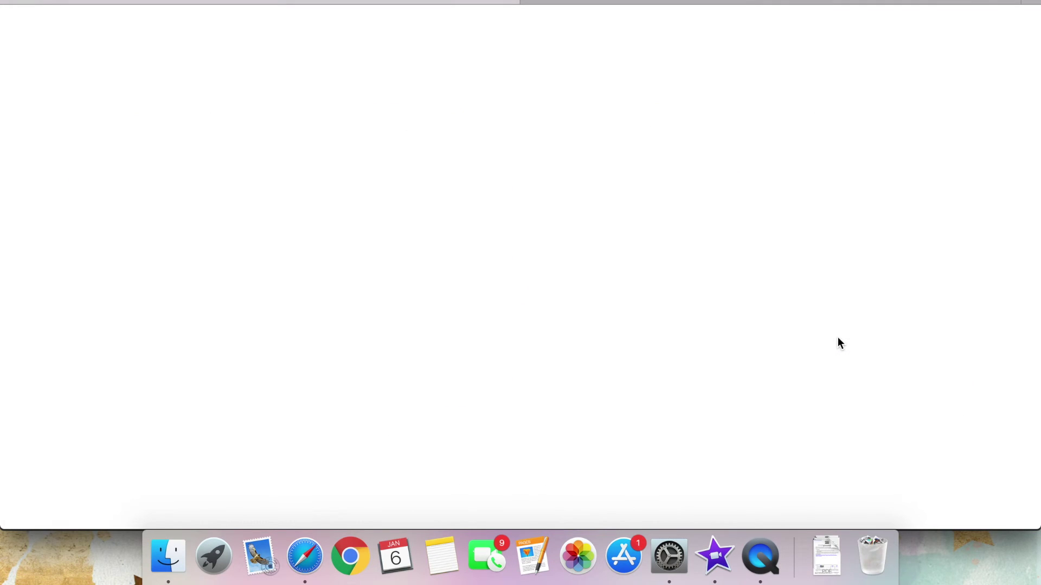
scroll(837, 343, down, 2)
scroll(837, 343, down, 1)
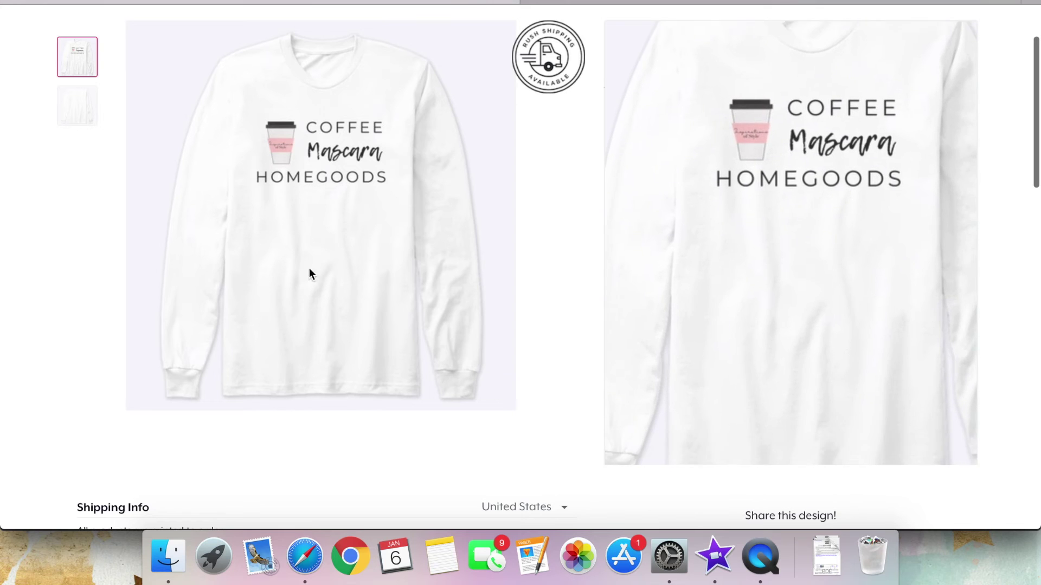
scroll(316, 302, up, 3)
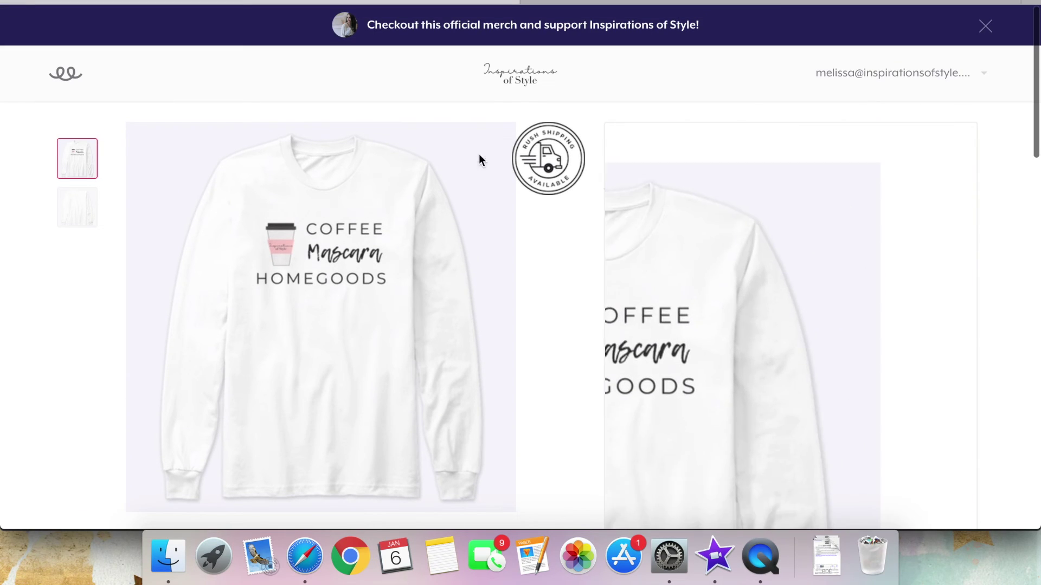